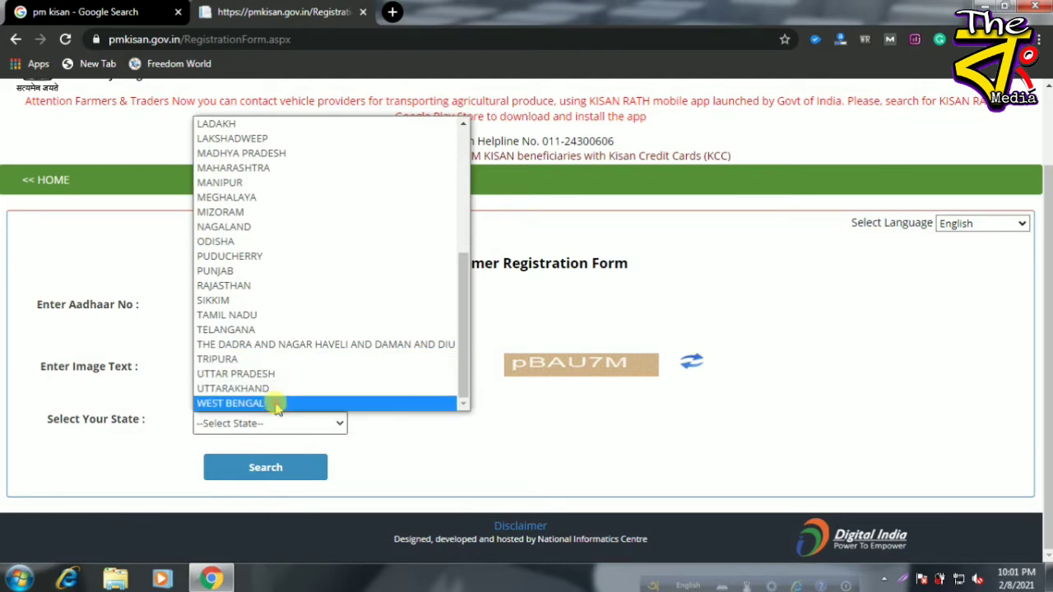
# - Select WEST BENGAL as the state, fill in the Aadhaar number and image text, and search for the farmer's record
pyautogui.click(272, 403)
pyautogui.click(251, 301)
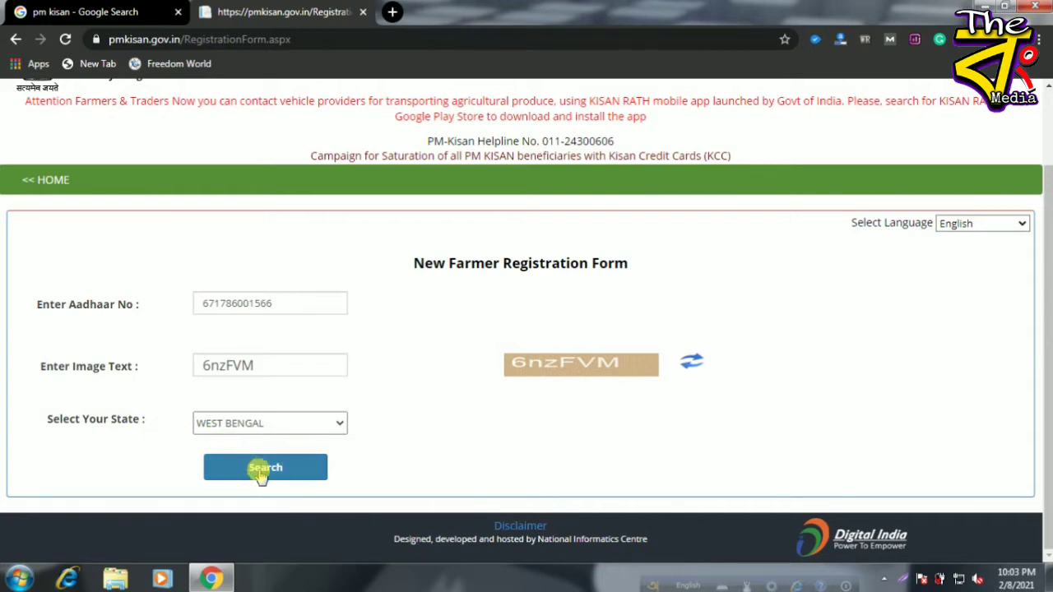
pyautogui.click(260, 471)
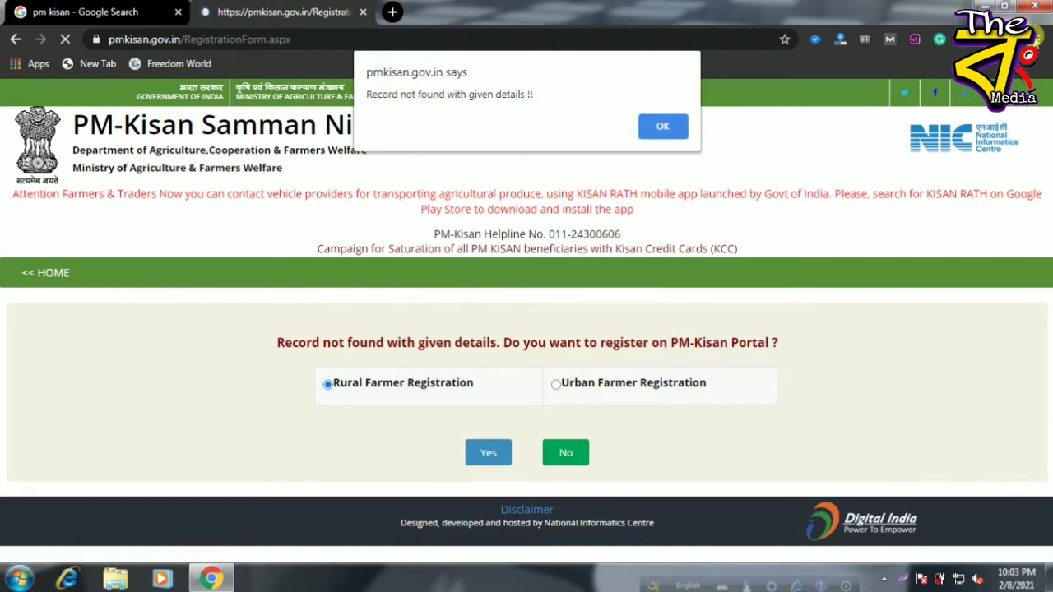
# - Set the browser's page zoom to 125% and dismiss the site's alert
pyautogui.click(1039, 39)
pyautogui.click(993, 183)
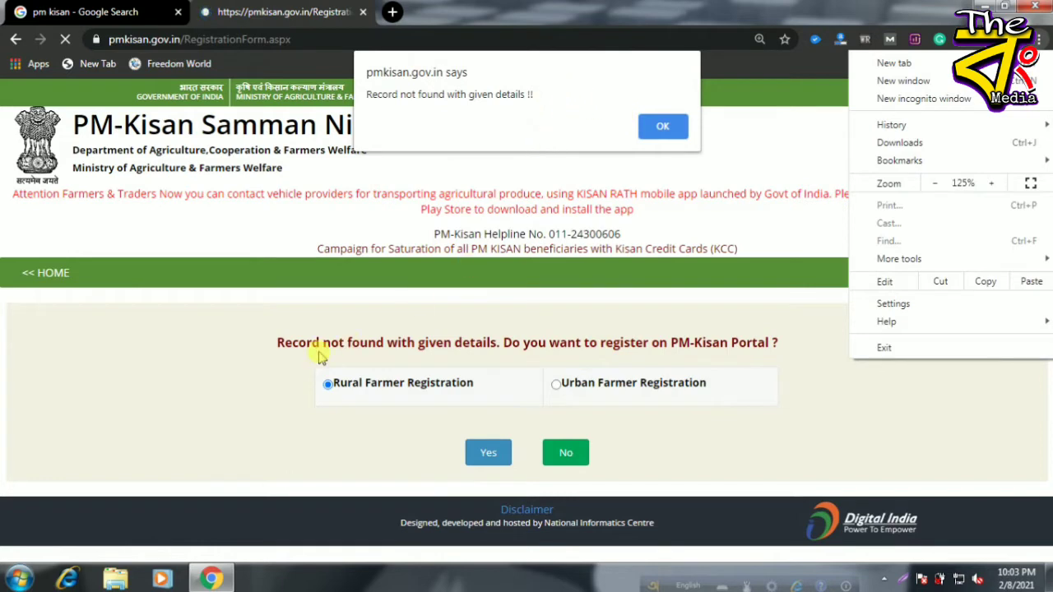
pyautogui.click(304, 299)
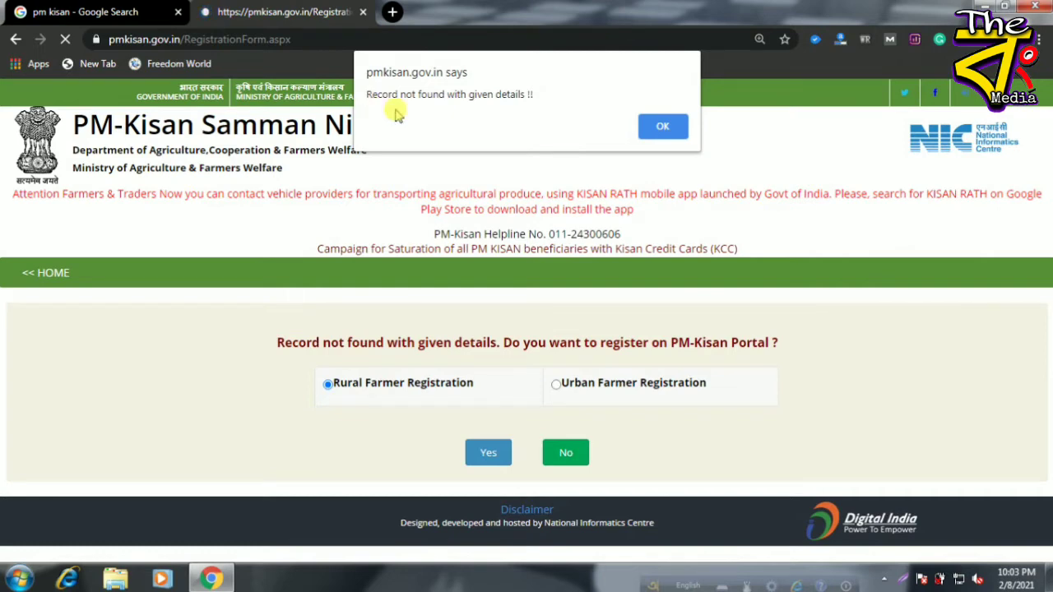
pyautogui.click(663, 128)
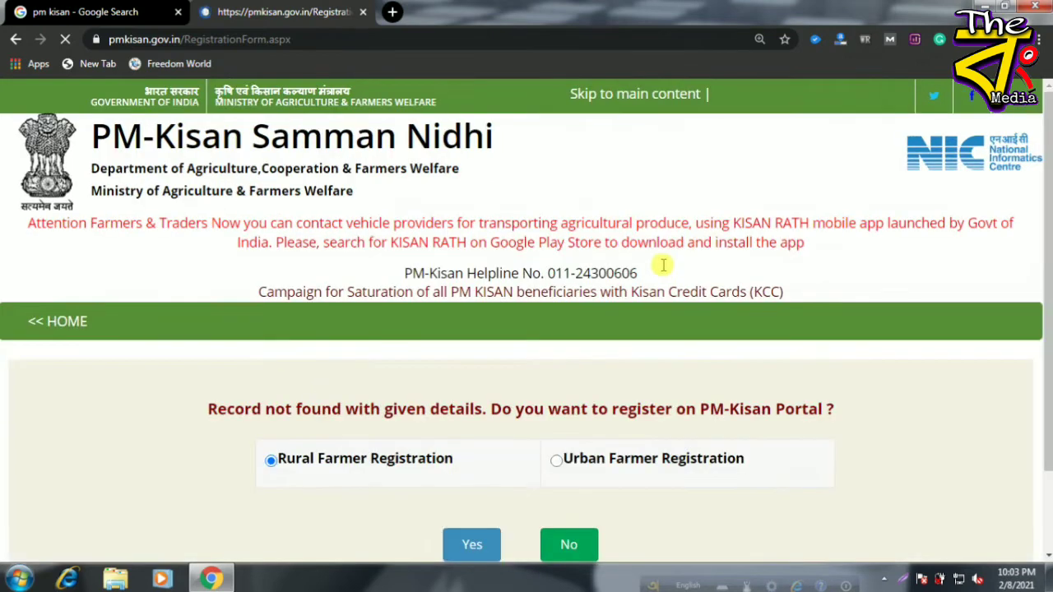
# - Choose Urban Farmer Registration and agree to register on the PM-Kisan Portal
pyautogui.scroll(-2, 658, 280)
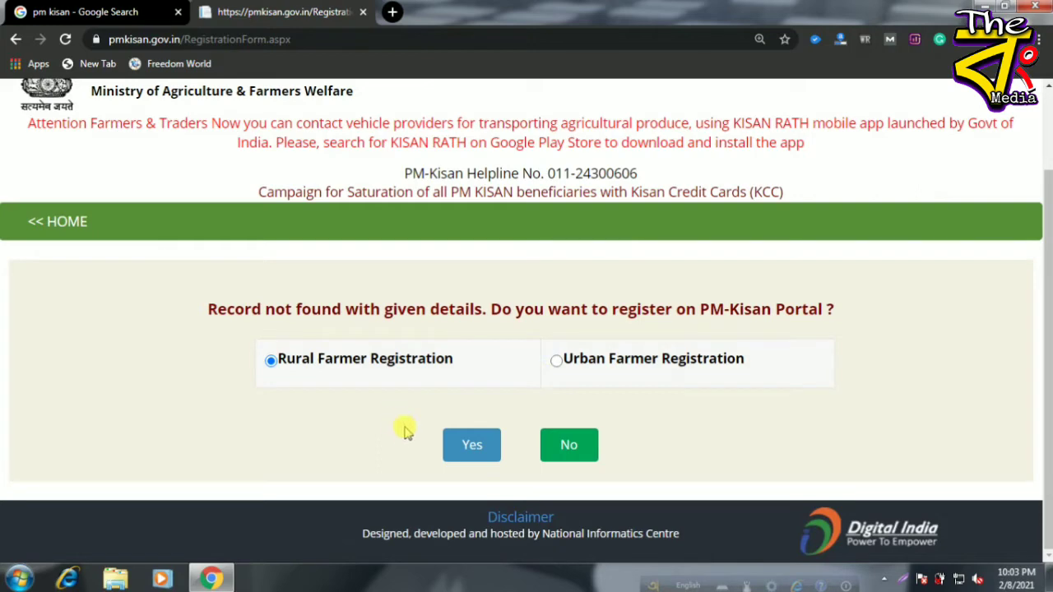
pyautogui.click(558, 362)
pyautogui.click(466, 451)
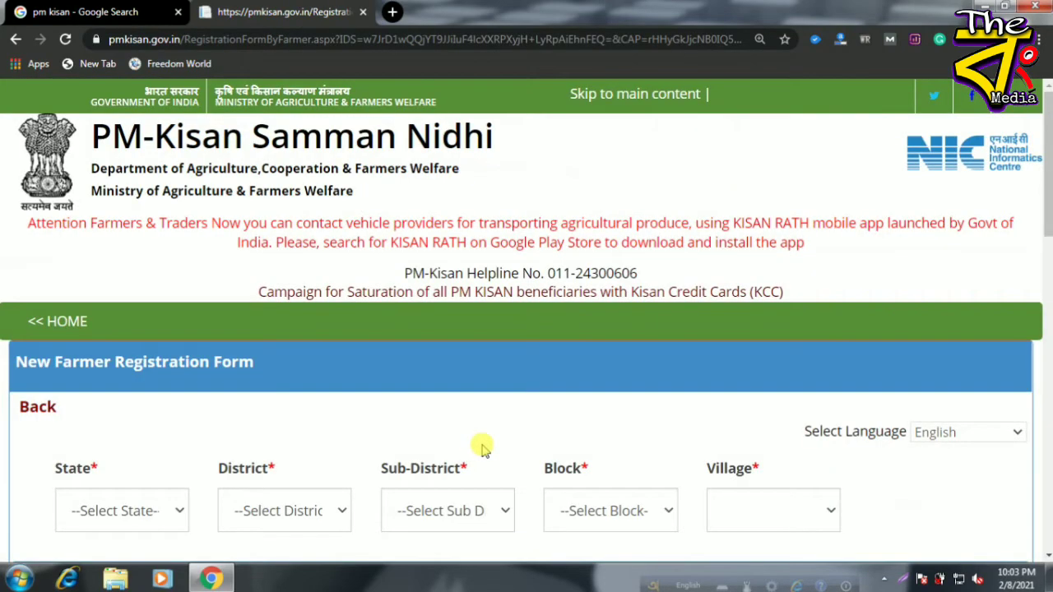
# - Look over the New Farmer Registration Form, including the state, district, sub-district and block choices
pyautogui.scroll(-10, 483, 449)
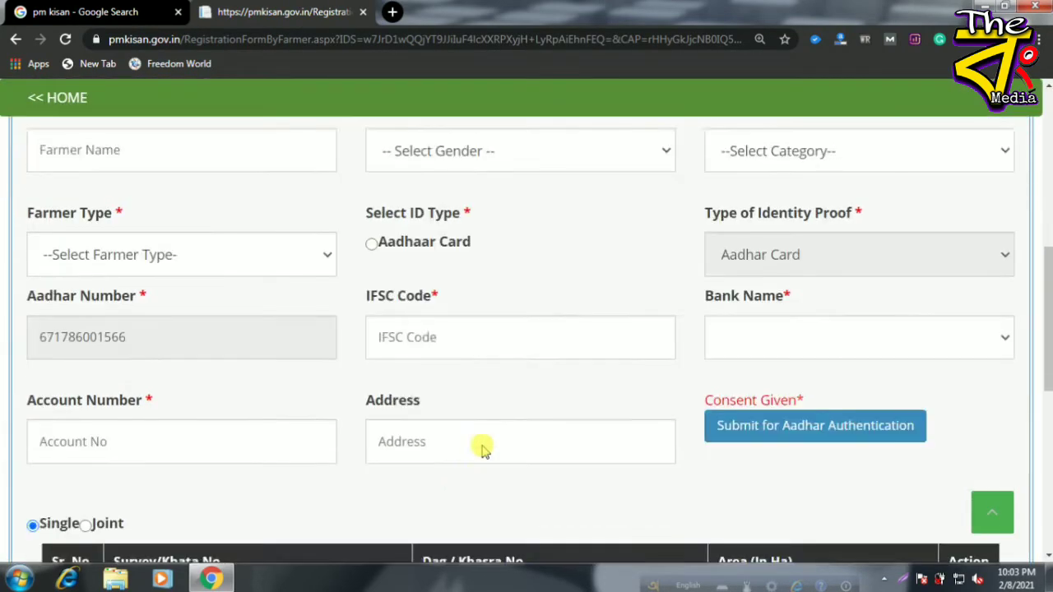
pyautogui.scroll(-3, 491, 452)
pyautogui.scroll(10, 499, 453)
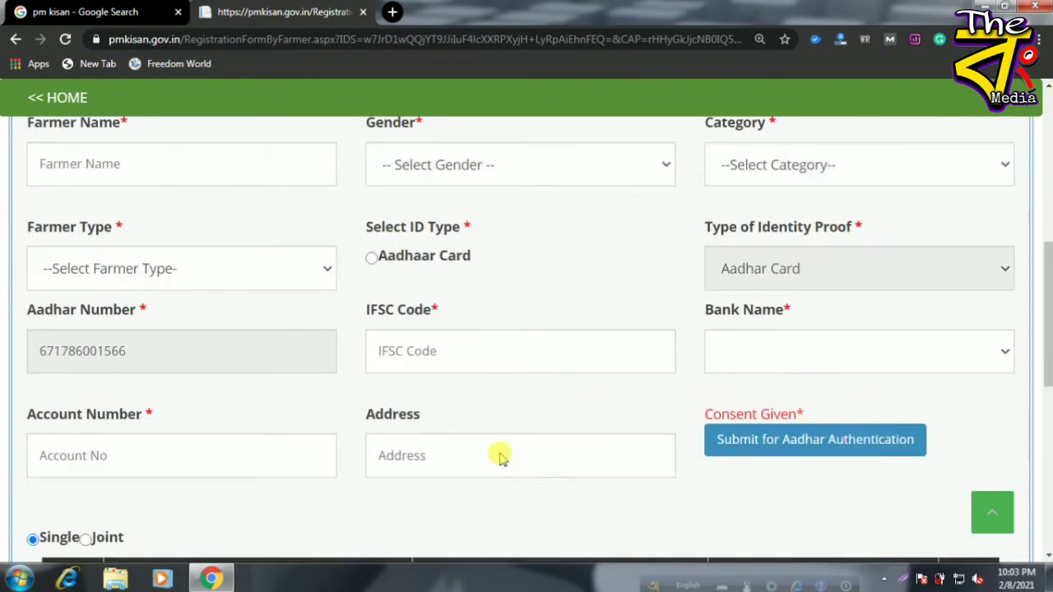
pyautogui.scroll(-3, 452, 470)
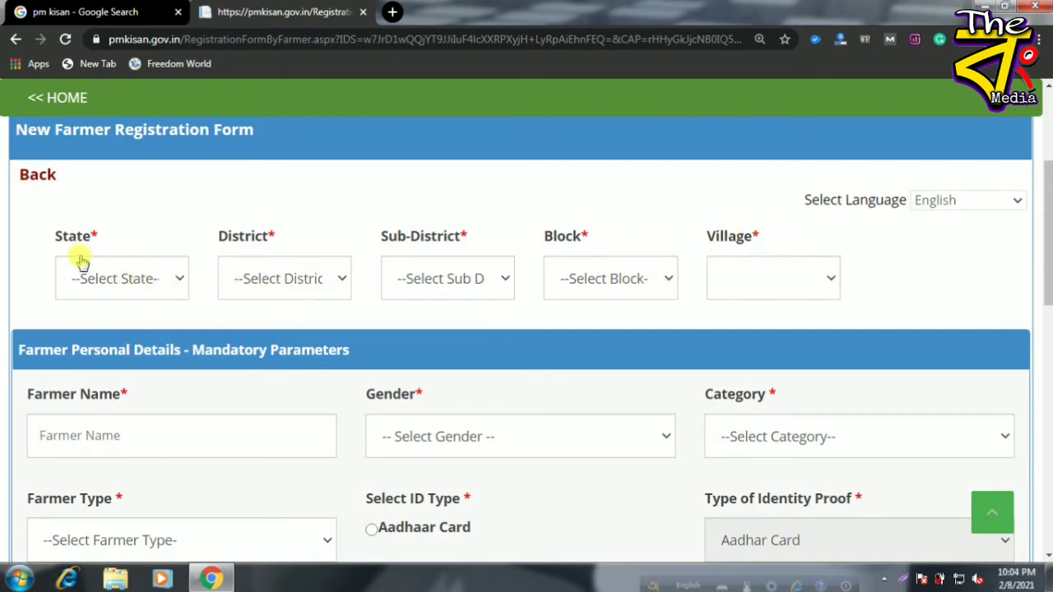
pyautogui.click(125, 284)
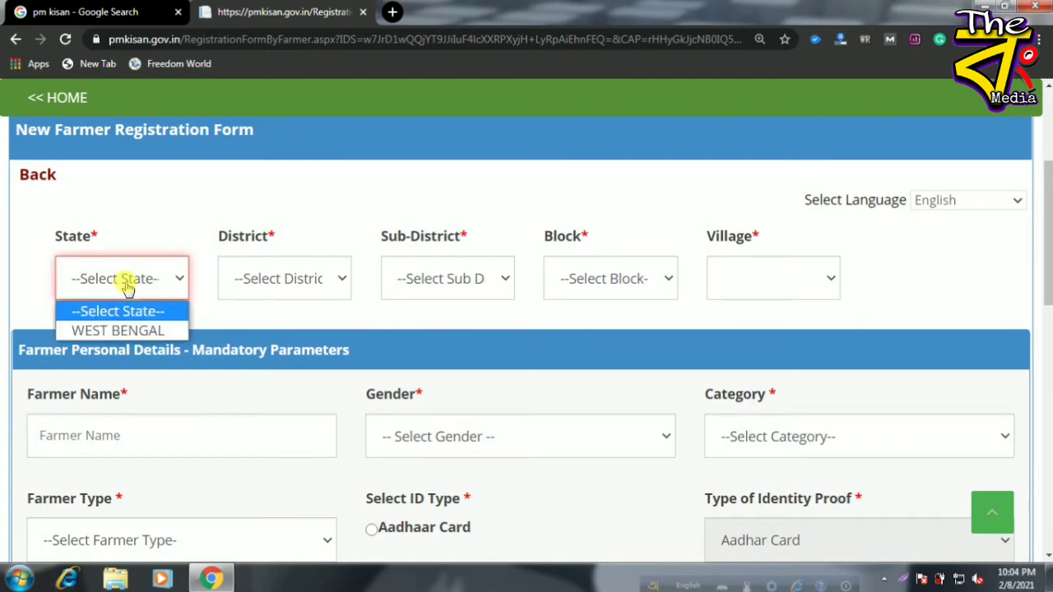
pyautogui.click(265, 280)
pyautogui.click(445, 281)
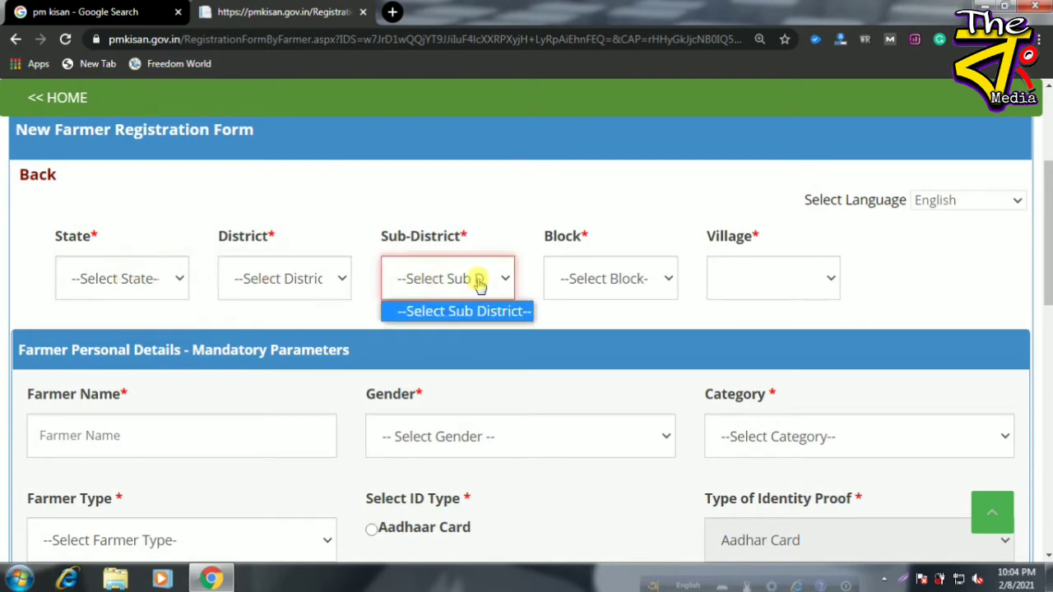
pyautogui.click(625, 285)
# - Set the state to WEST BENGAL and the district to NADIA in the registration form
pyautogui.click(148, 278)
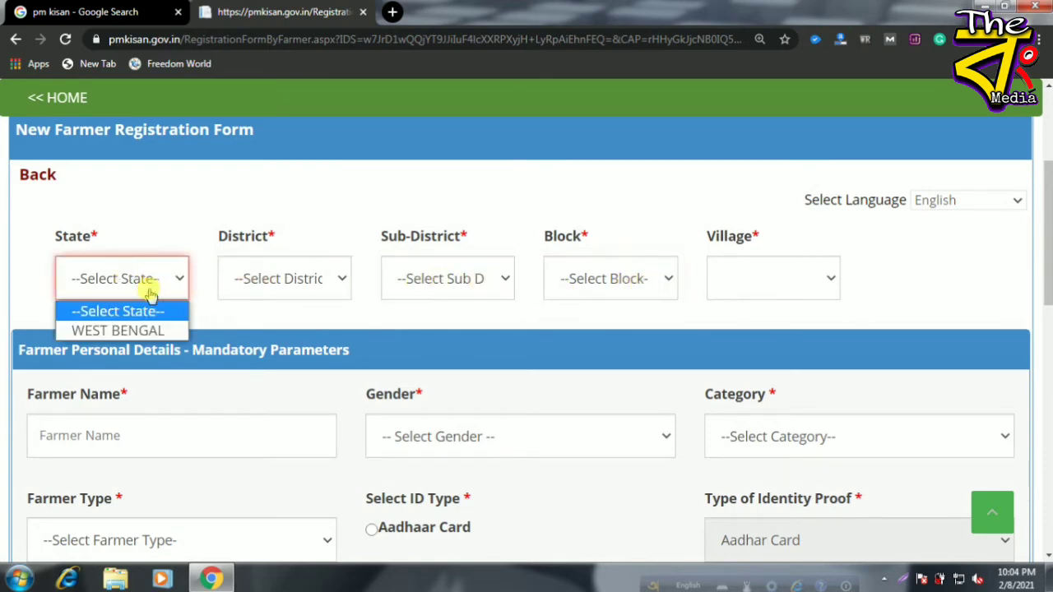
pyautogui.click(146, 332)
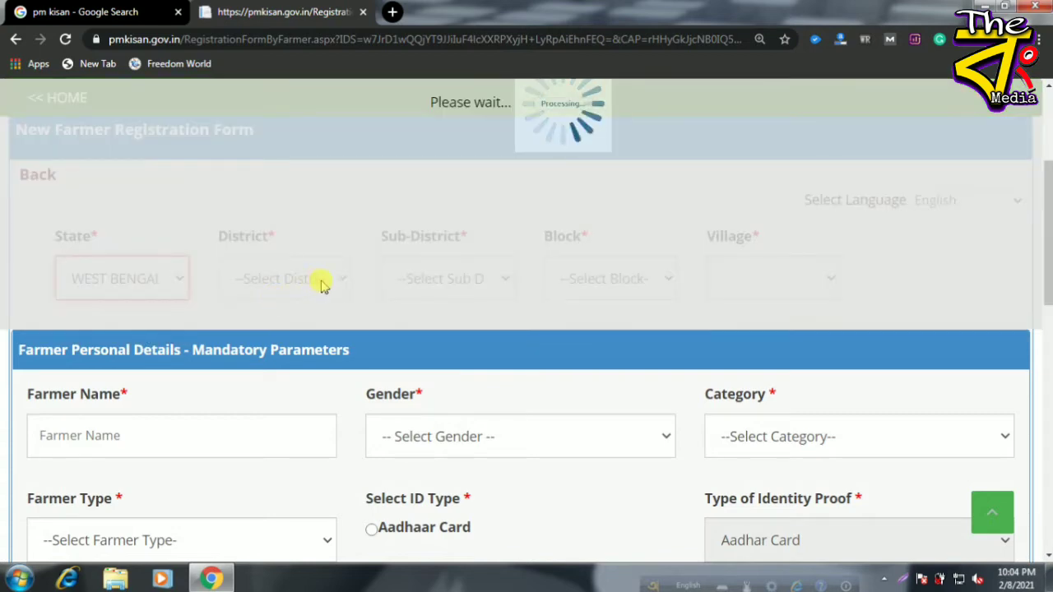
pyautogui.click(319, 282)
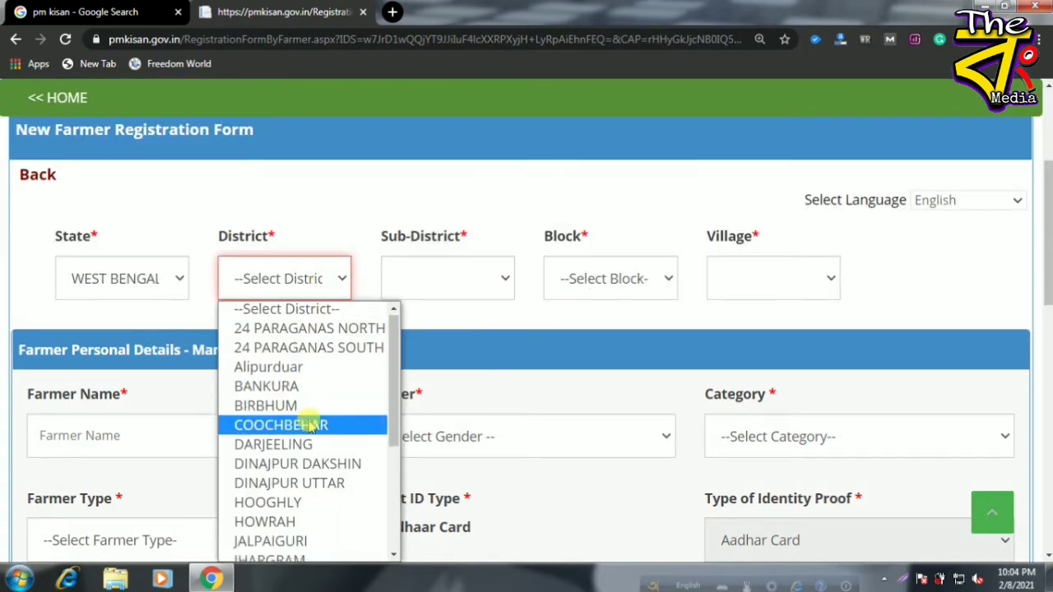
pyautogui.scroll(-2, 305, 421)
pyautogui.click(282, 544)
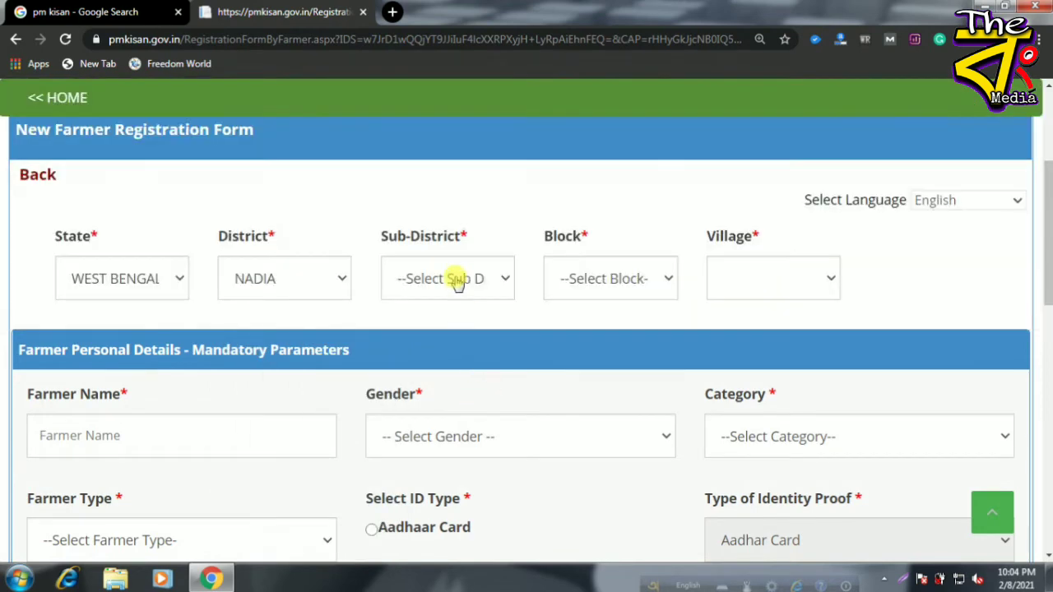
# - Set the sub-district to Hanskhali and the block to HANSKHALI
pyautogui.click(458, 279)
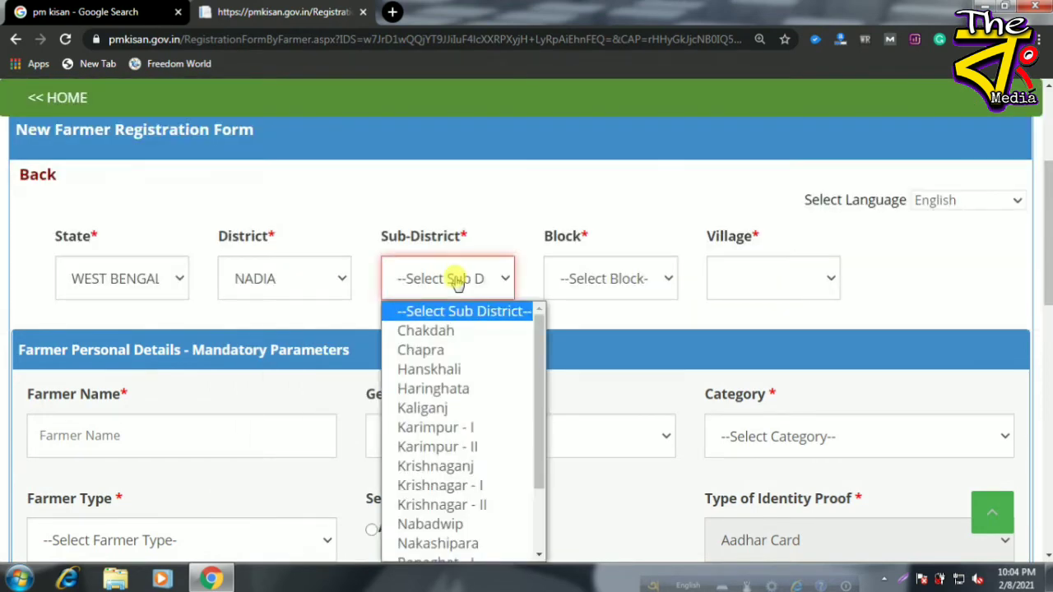
pyautogui.click(442, 371)
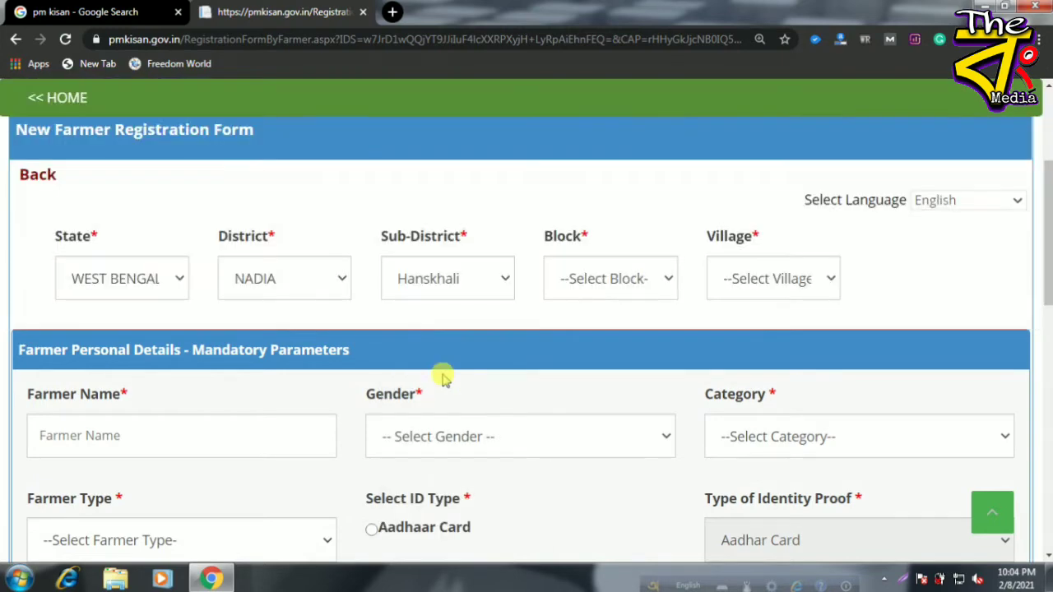
pyautogui.click(639, 281)
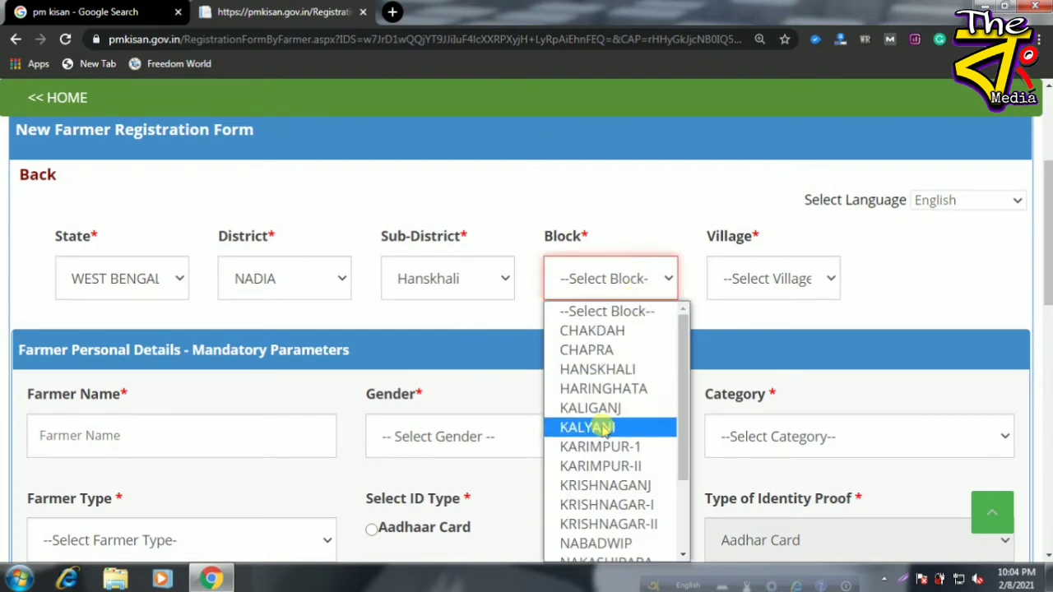
pyautogui.scroll(-2, 618, 457)
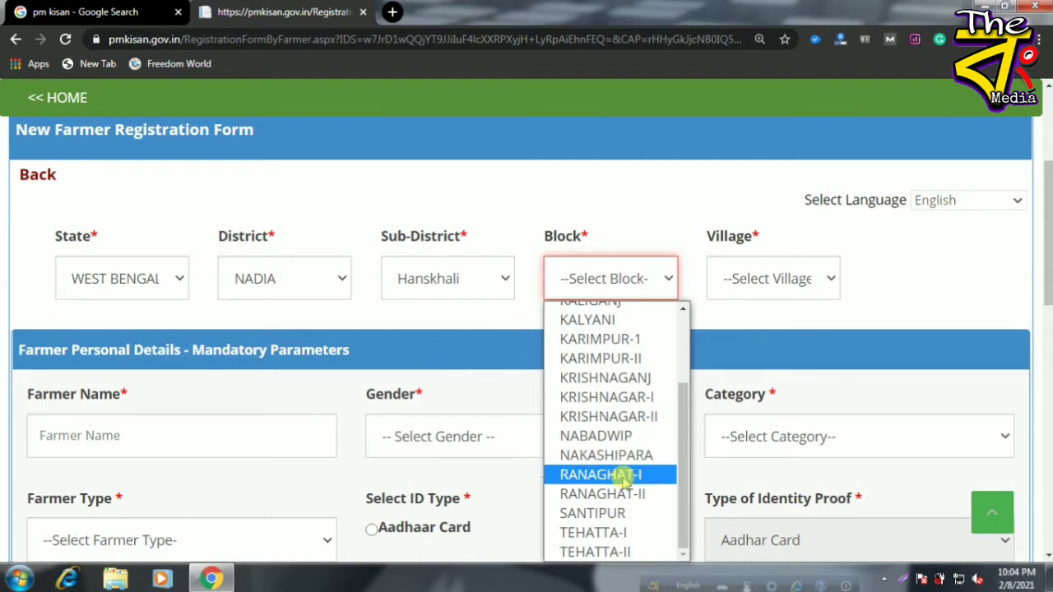
pyautogui.scroll(3, 623, 477)
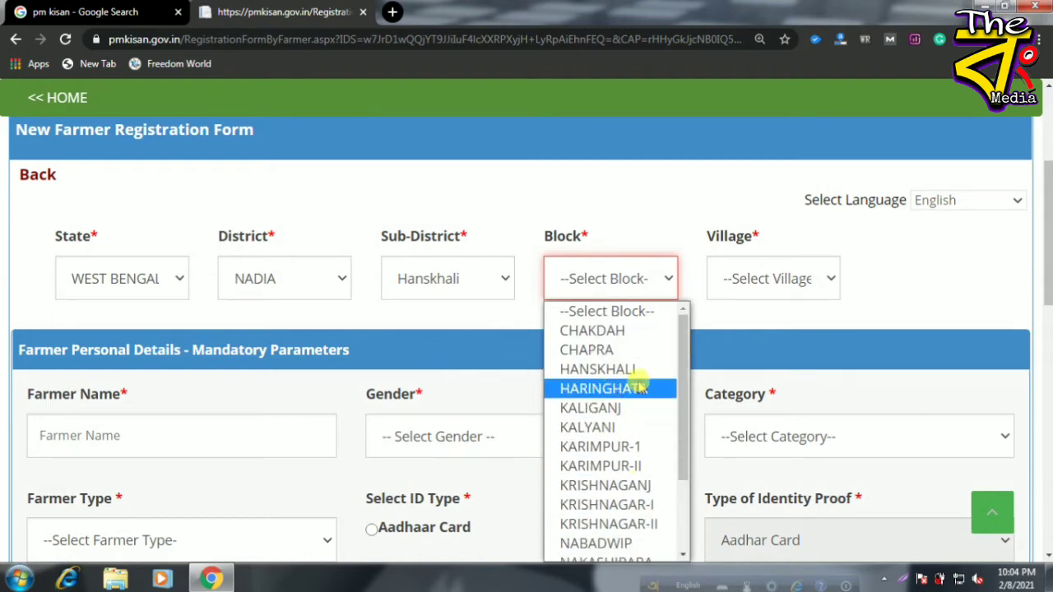
pyautogui.click(605, 367)
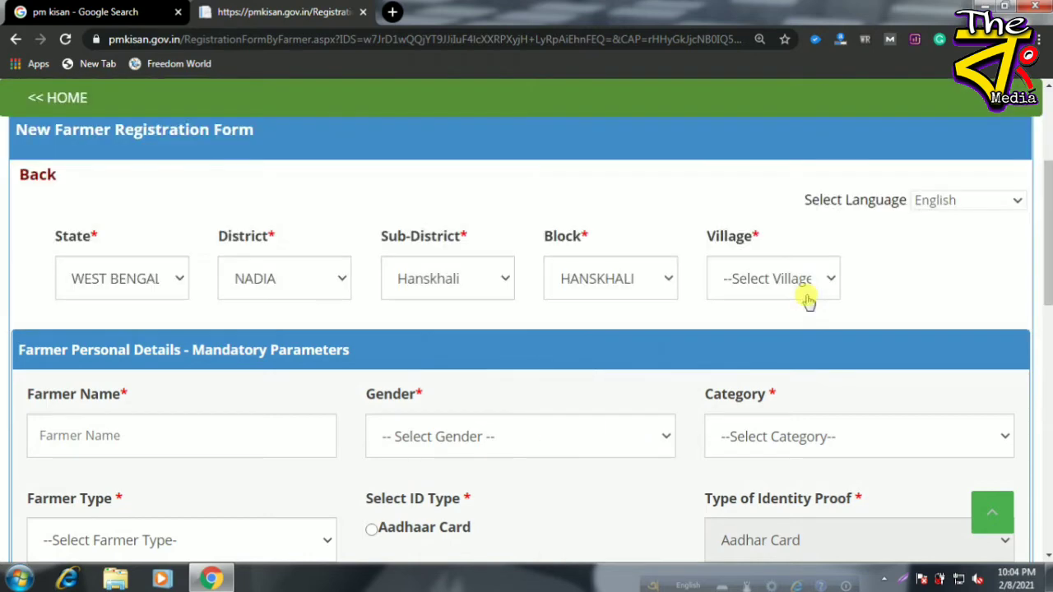
# - Browse the village options and set the village to Badkulla (CT) - (321912)
pyautogui.click(797, 285)
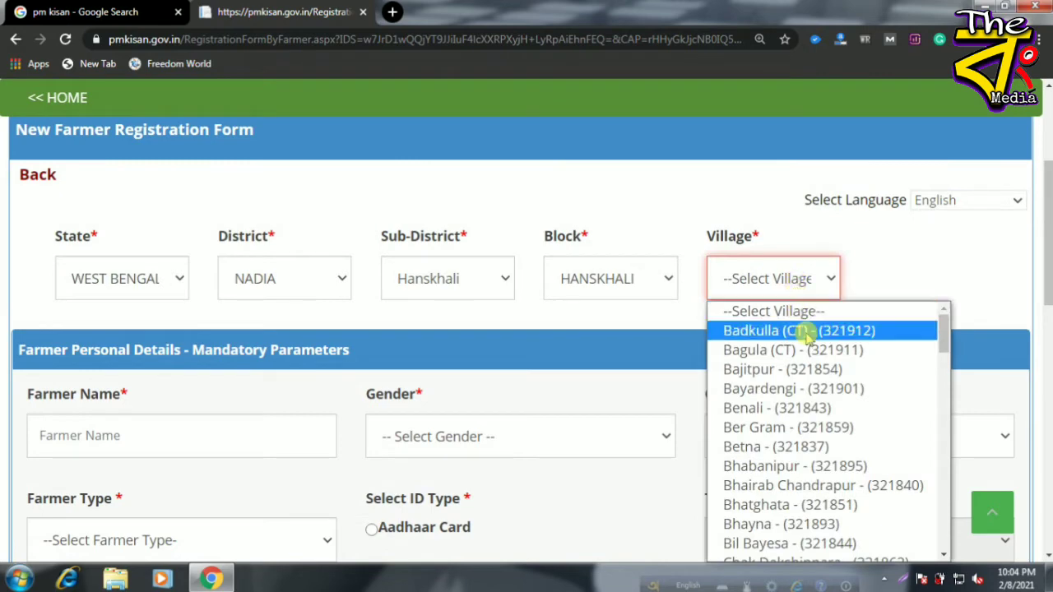
pyautogui.scroll(-10, 765, 428)
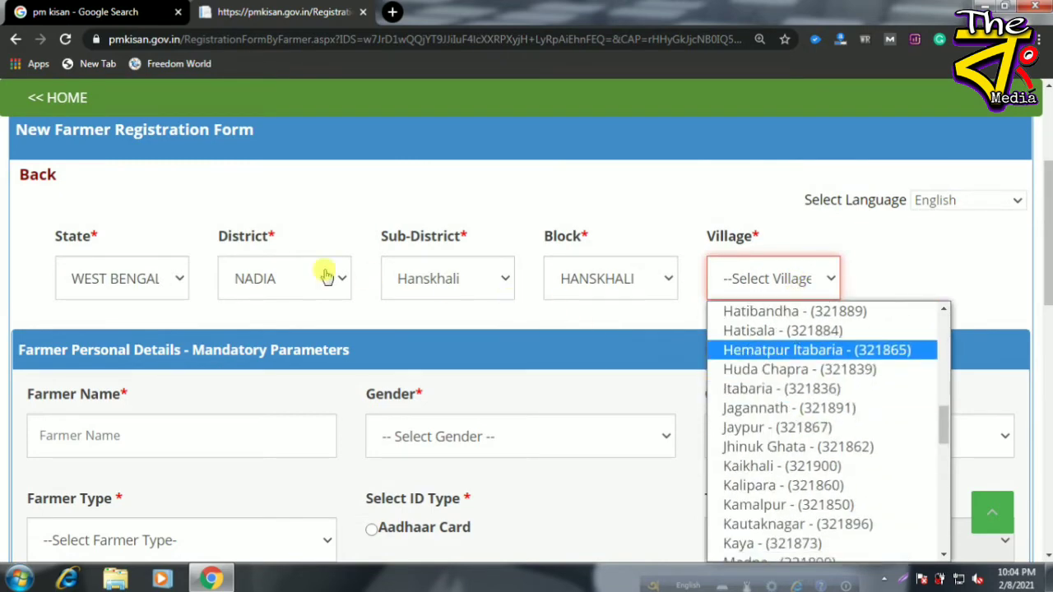
pyautogui.click(531, 327)
pyautogui.scroll(-1, 530, 327)
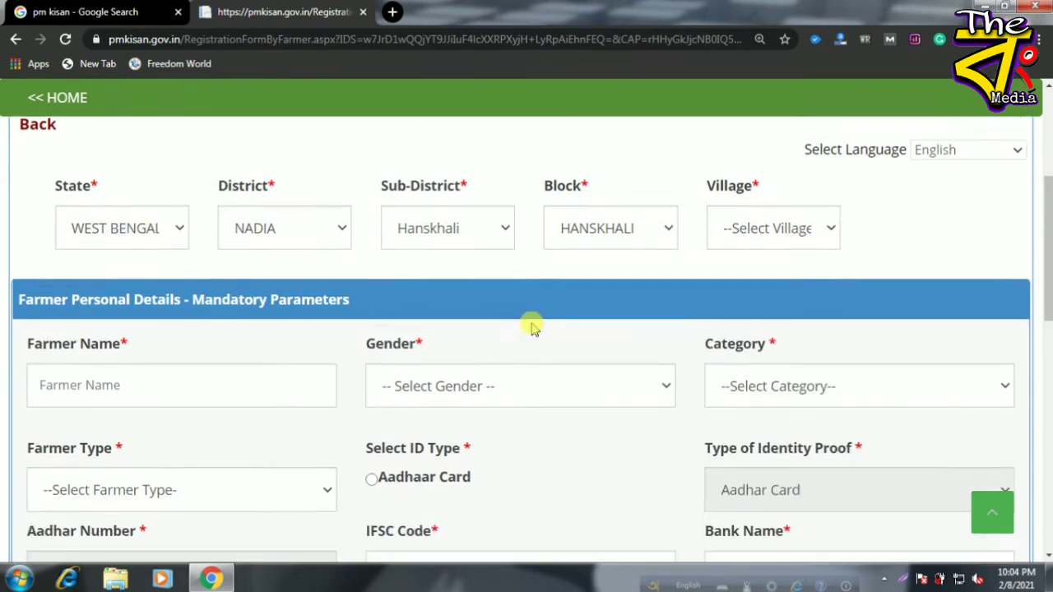
pyautogui.click(759, 200)
pyautogui.scroll(-15, 831, 382)
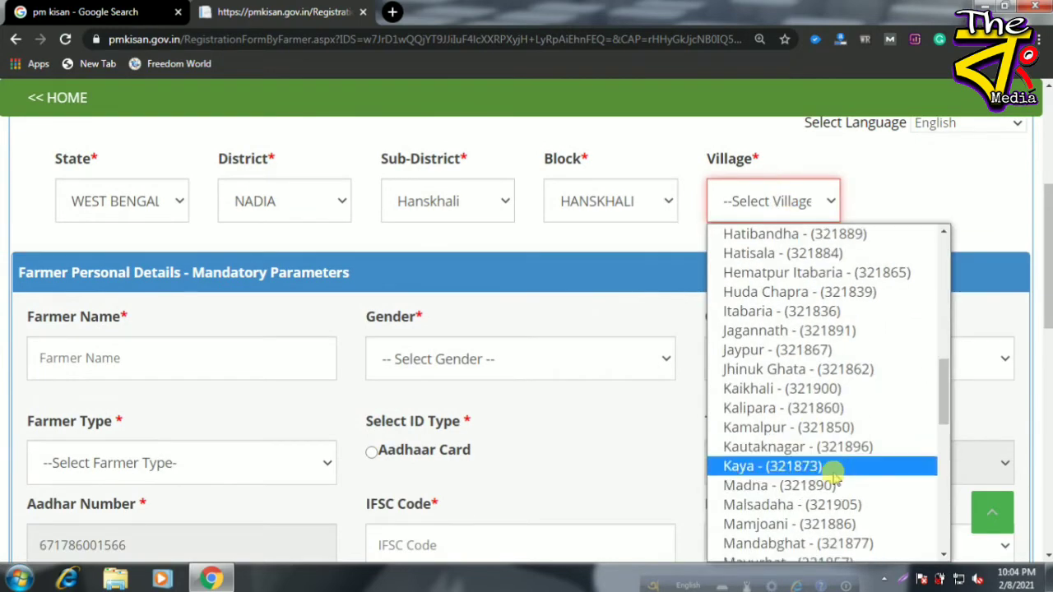
pyautogui.scroll(15, 764, 470)
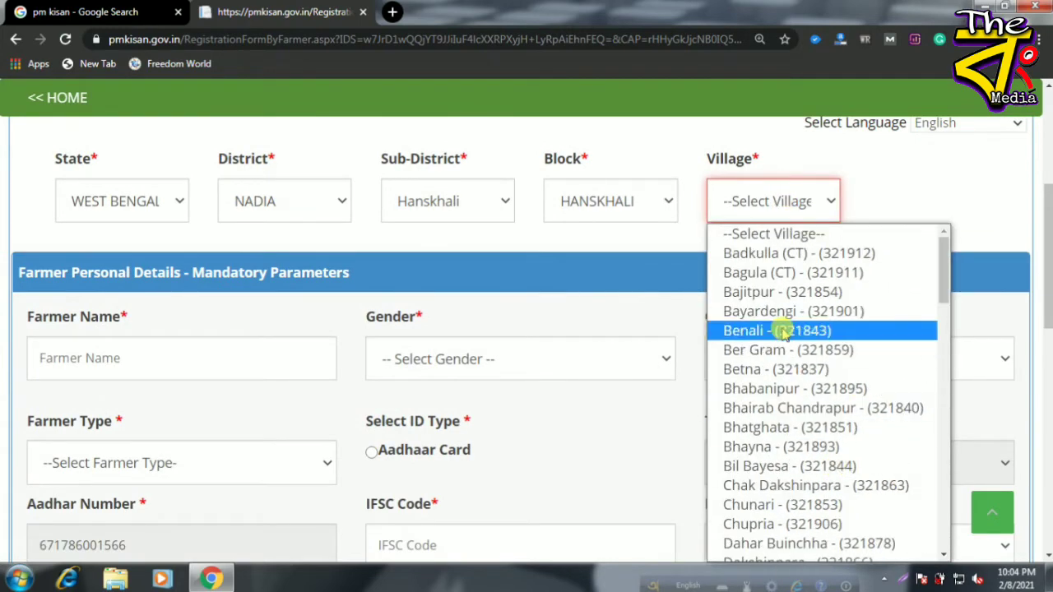
pyautogui.click(729, 253)
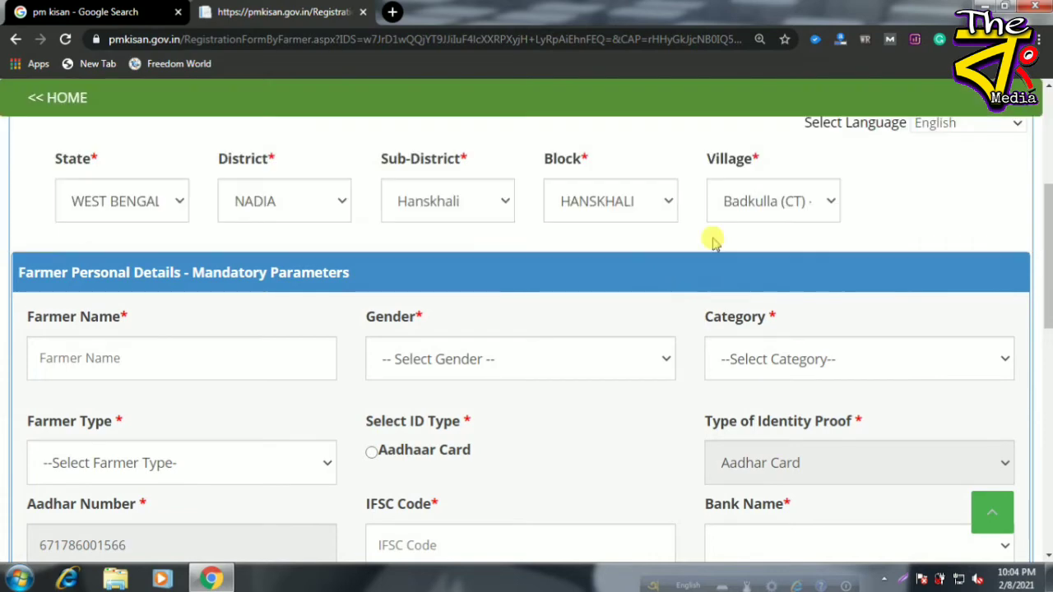
# - Check the category options in the farmer's personal details and set the farmer type to Small (1-2Ha)
pyautogui.scroll(-1, 251, 380)
pyautogui.scroll(3, 189, 387)
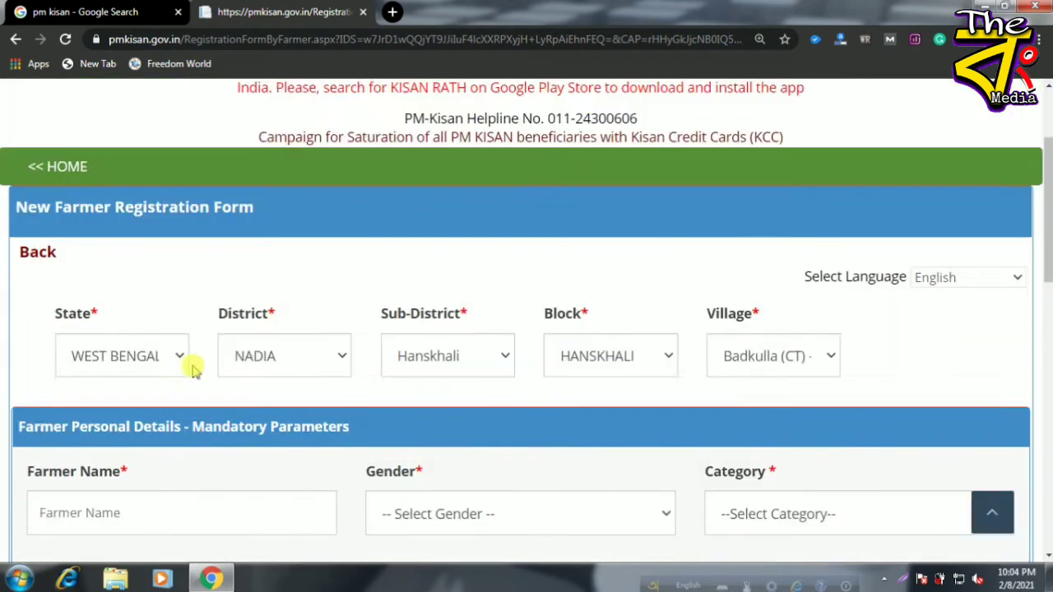
pyautogui.scroll(-3, 308, 327)
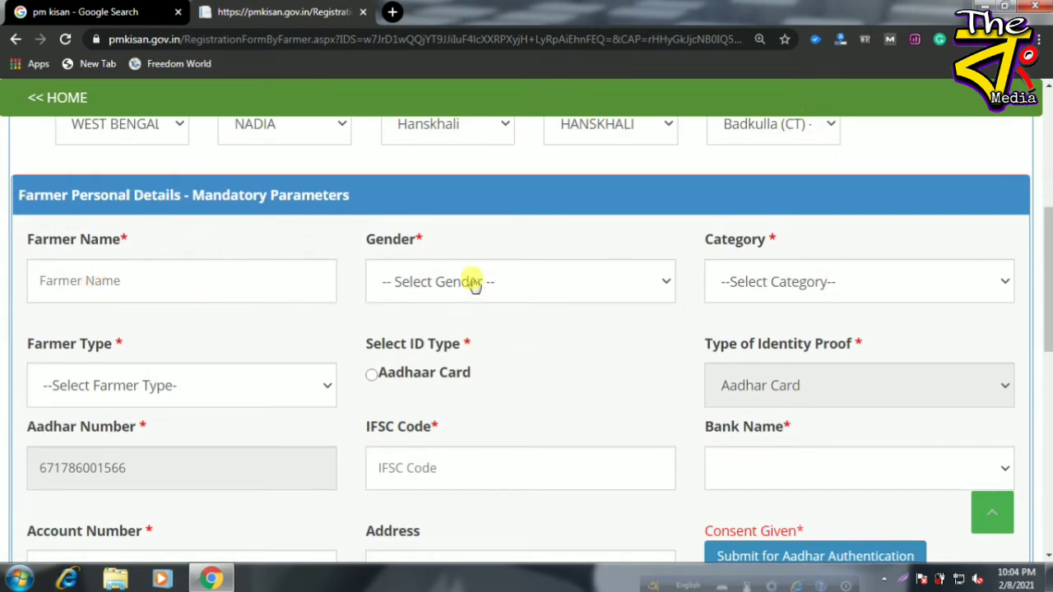
pyautogui.click(758, 281)
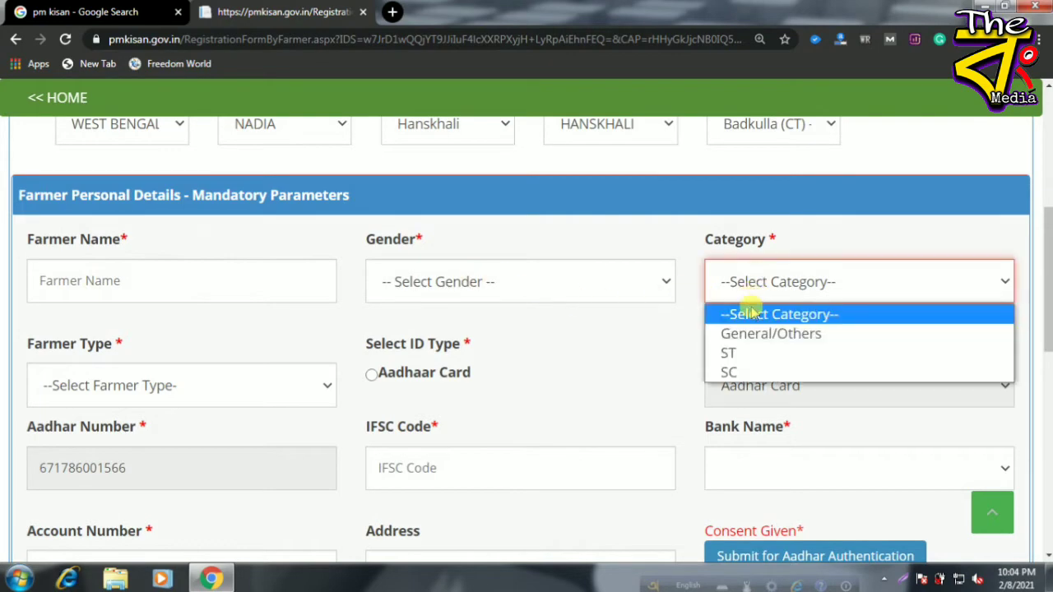
pyautogui.click(699, 274)
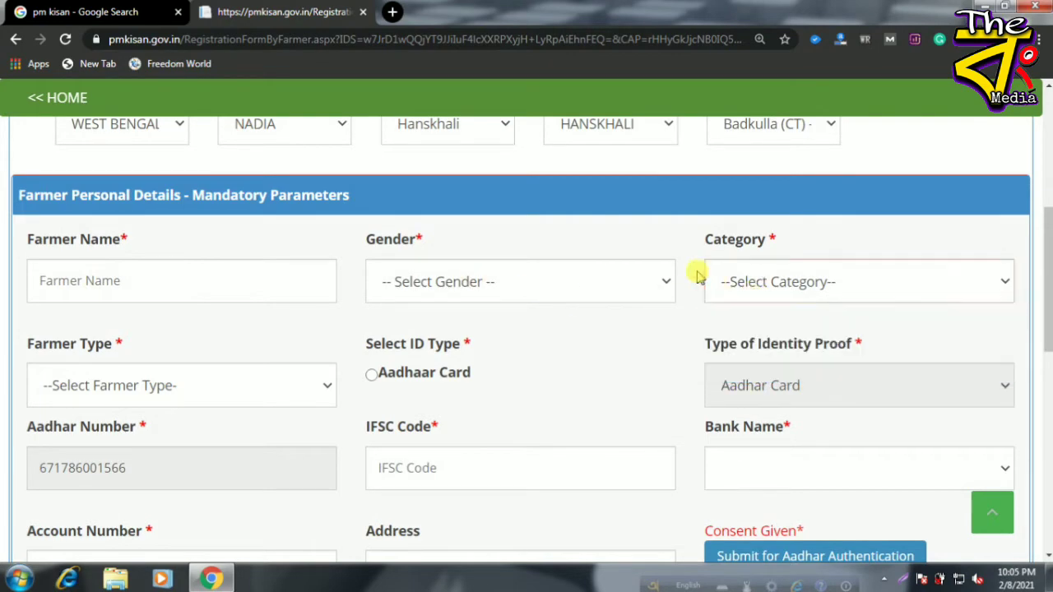
pyautogui.scroll(-1, 781, 358)
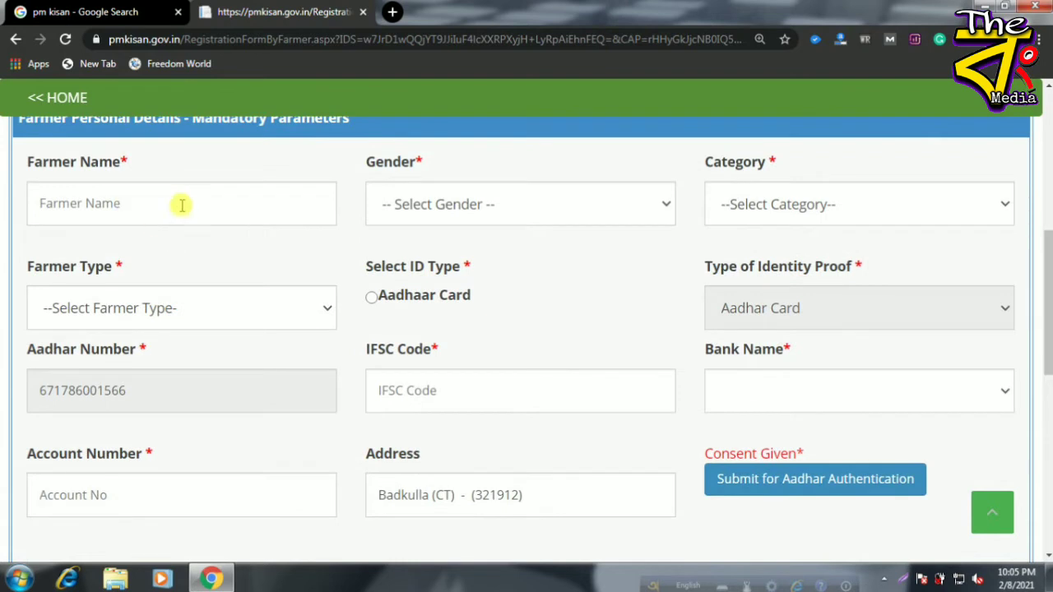
pyautogui.click(170, 321)
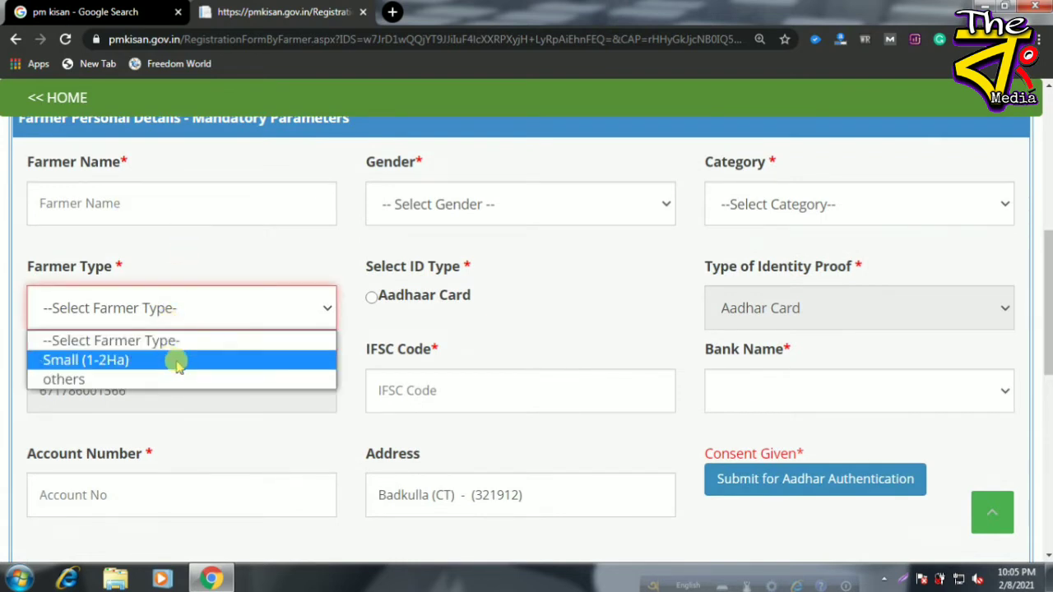
pyautogui.click(113, 367)
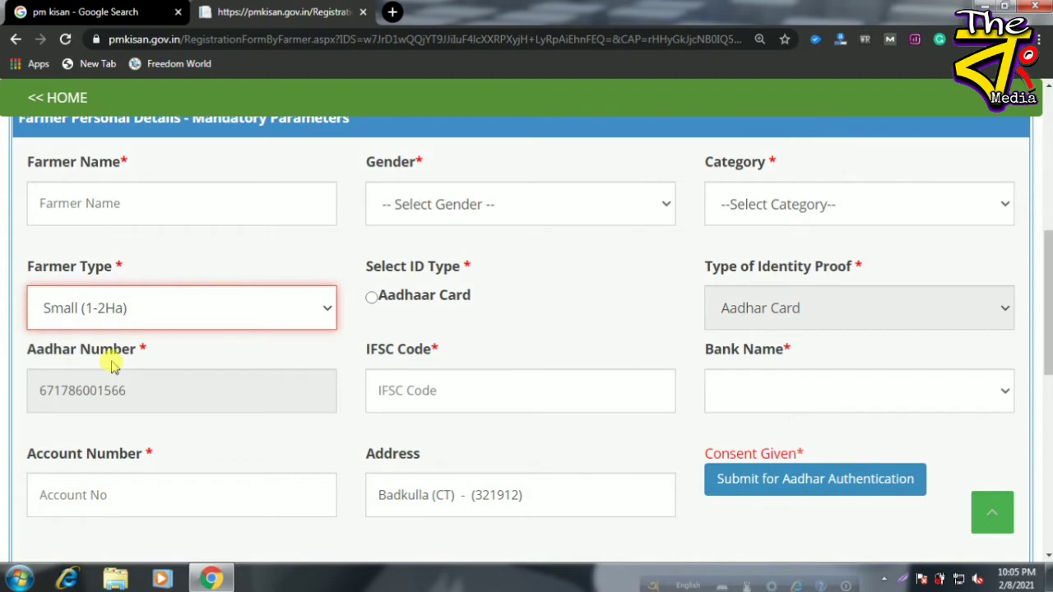
# - Set the farmer type to Small (1-2Ha) after trying others, and choose Aadhaar Card as the ID type
pyautogui.click(146, 317)
pyautogui.click(109, 382)
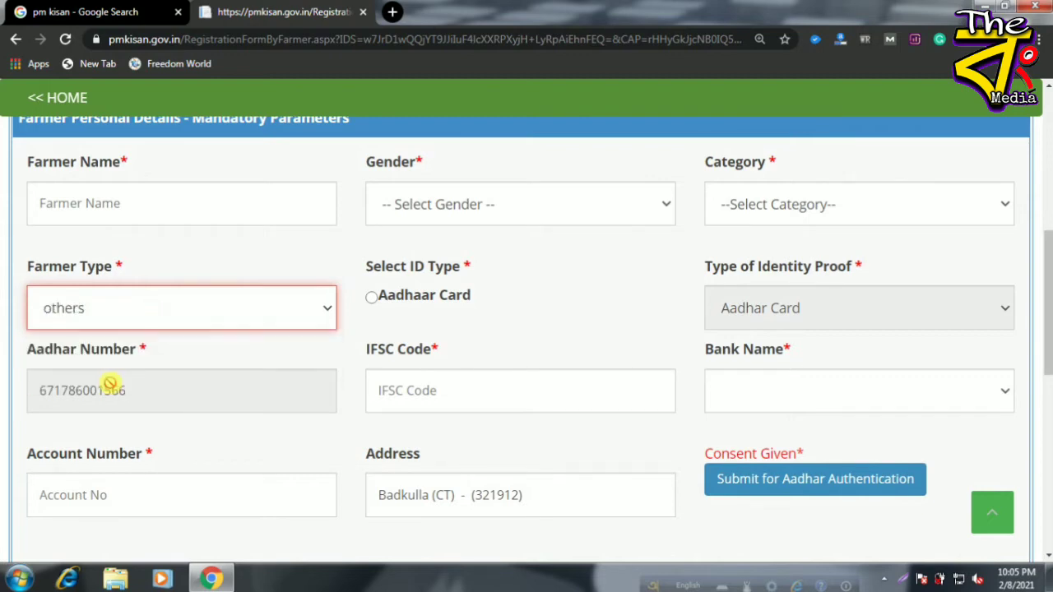
pyautogui.click(266, 326)
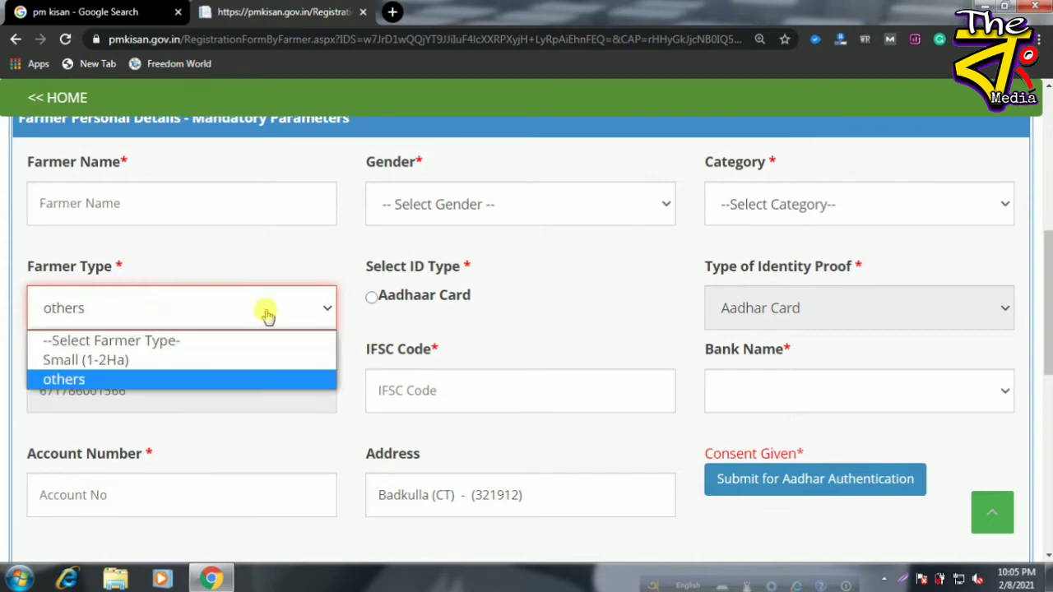
pyautogui.click(121, 363)
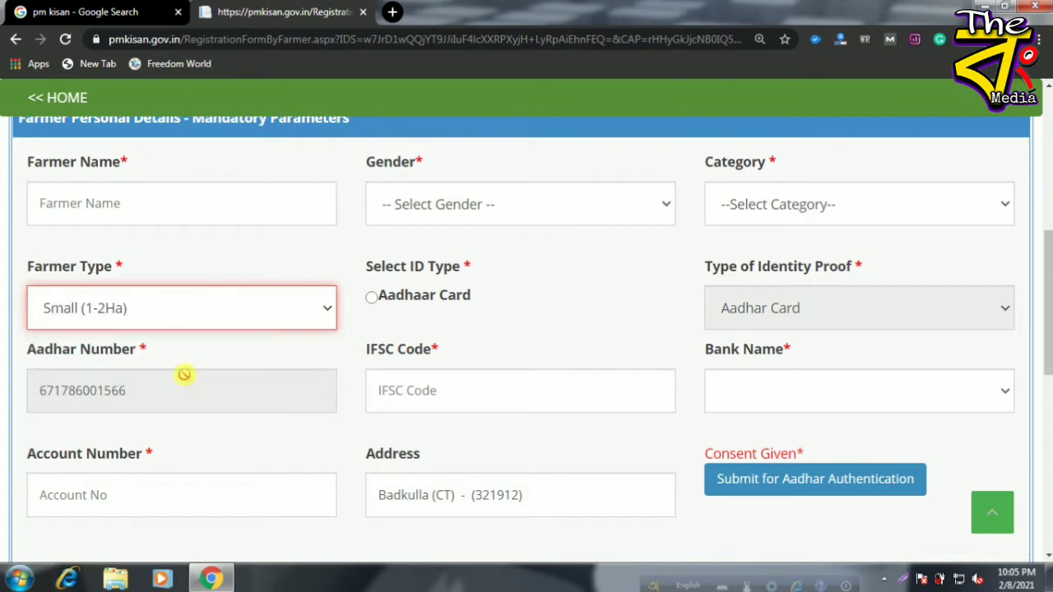
pyautogui.click(372, 298)
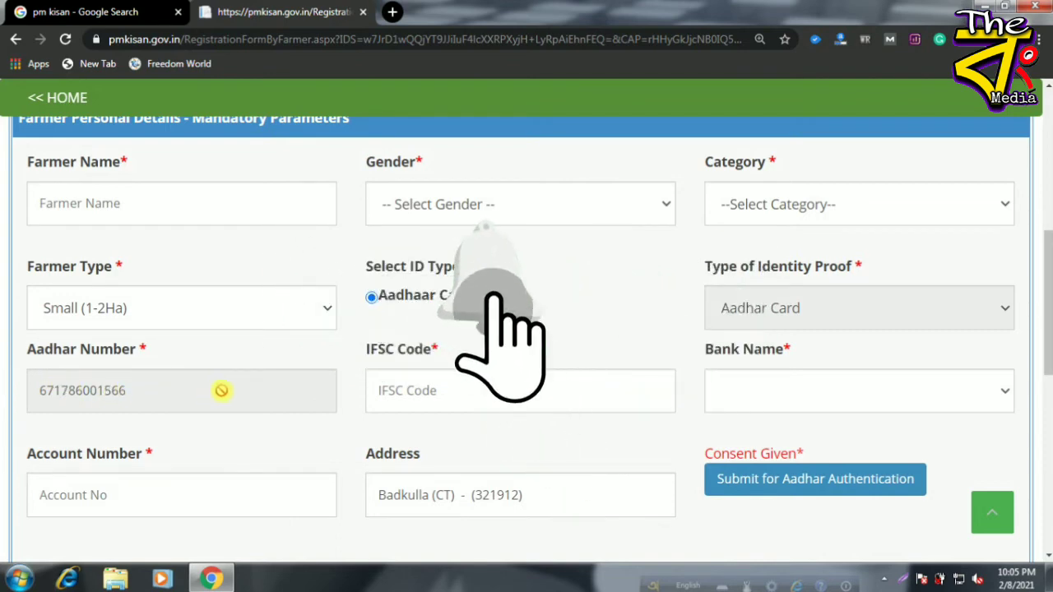
# - Check the IFSC code, bank name and account number fields, and clear the prefilled address
pyautogui.scroll(-1, 359, 399)
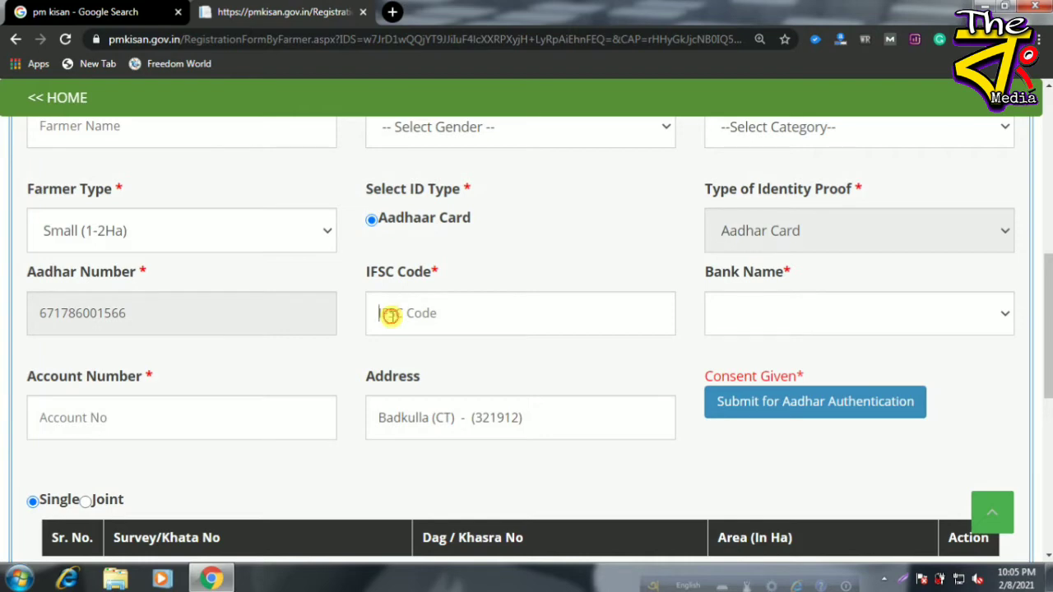
pyautogui.click(391, 315)
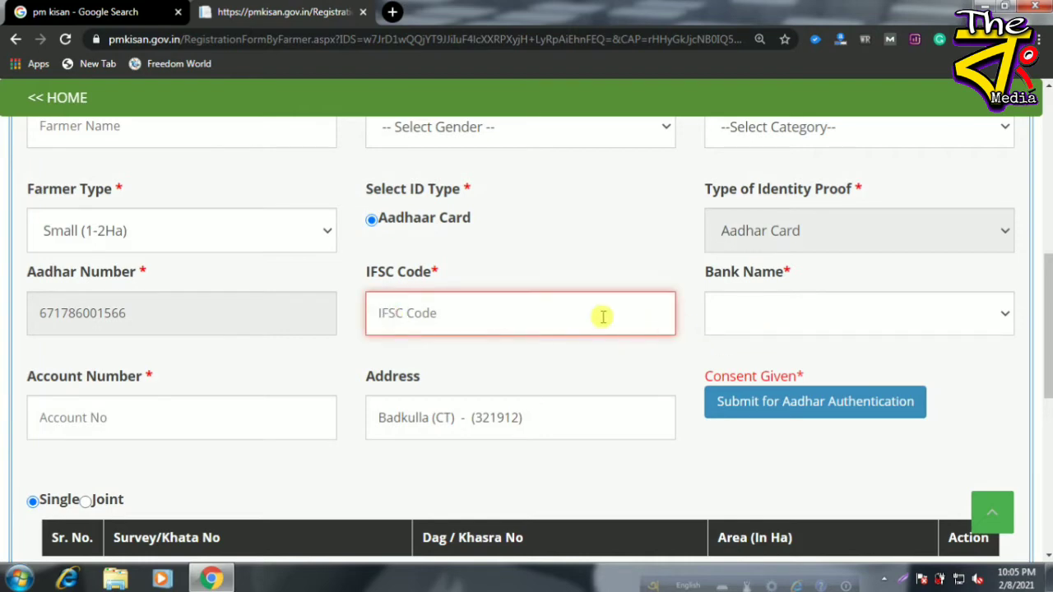
pyautogui.click(840, 321)
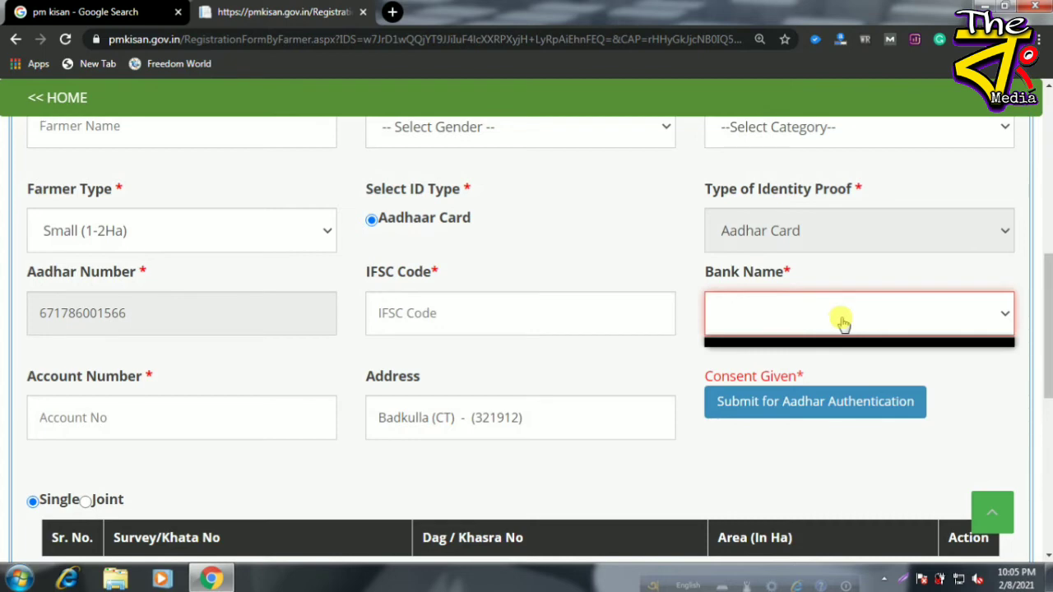
pyautogui.click(152, 426)
pyautogui.scroll(-1, 150, 428)
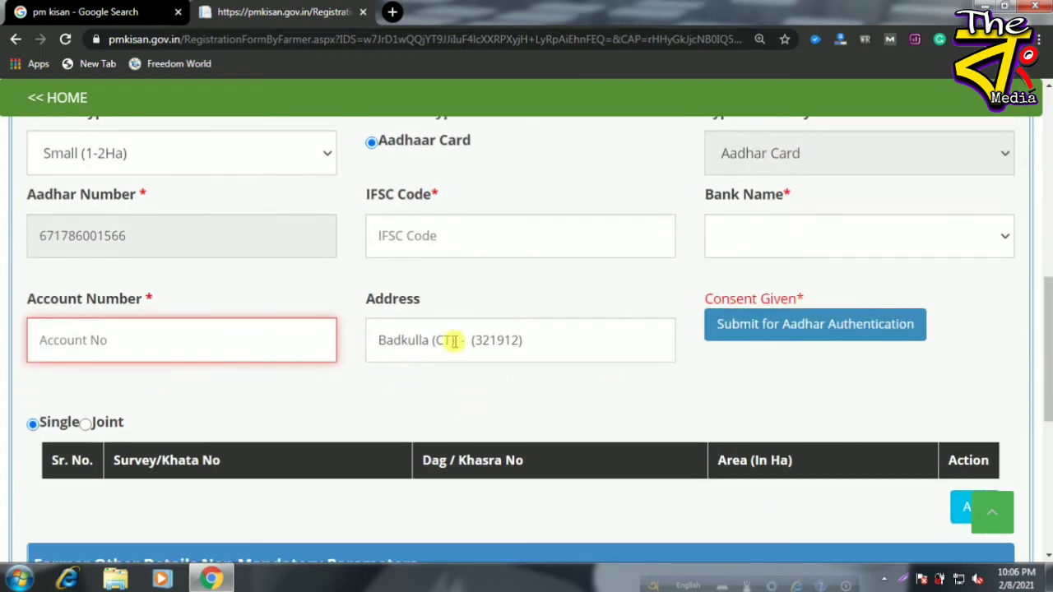
pyautogui.click(454, 342)
pyautogui.click(570, 341)
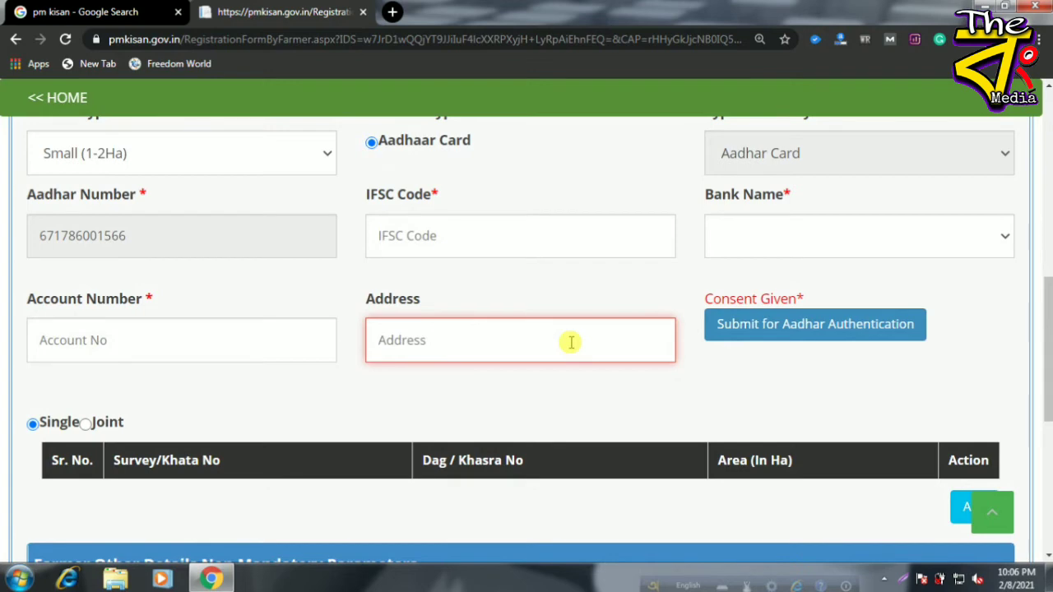
# - Keep the land ownership as Single and open the Add Land Detail section
pyautogui.scroll(5, 571, 342)
pyautogui.scroll(-5, 828, 302)
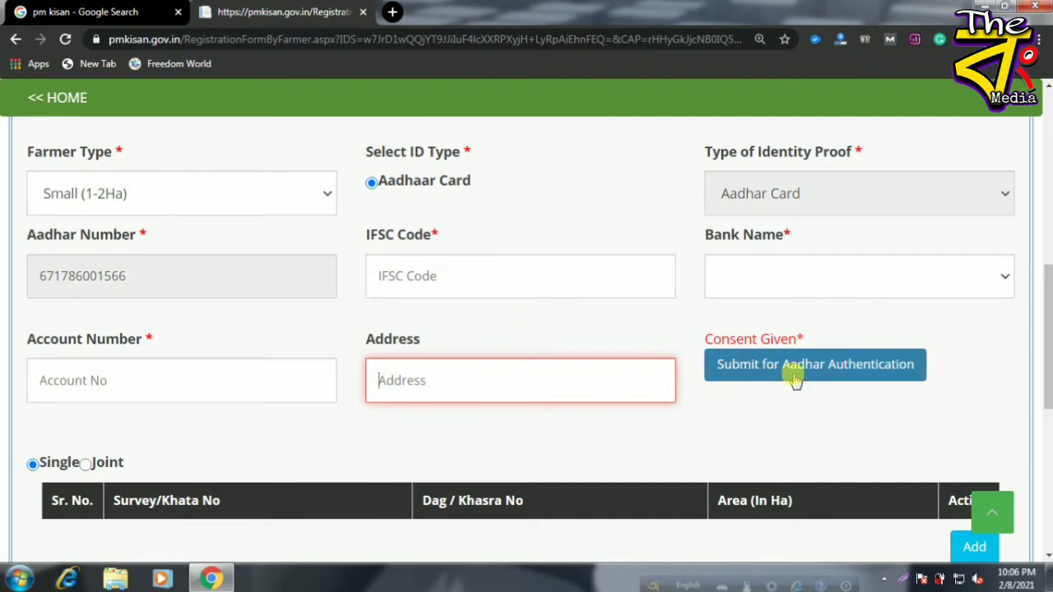
pyautogui.scroll(-1, 832, 395)
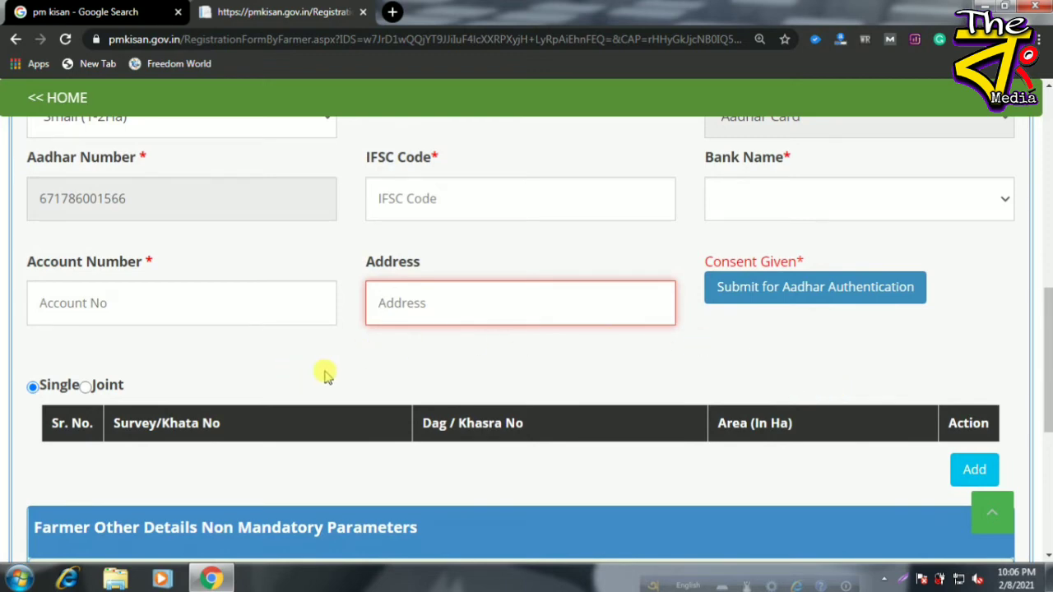
pyautogui.scroll(-1, 327, 374)
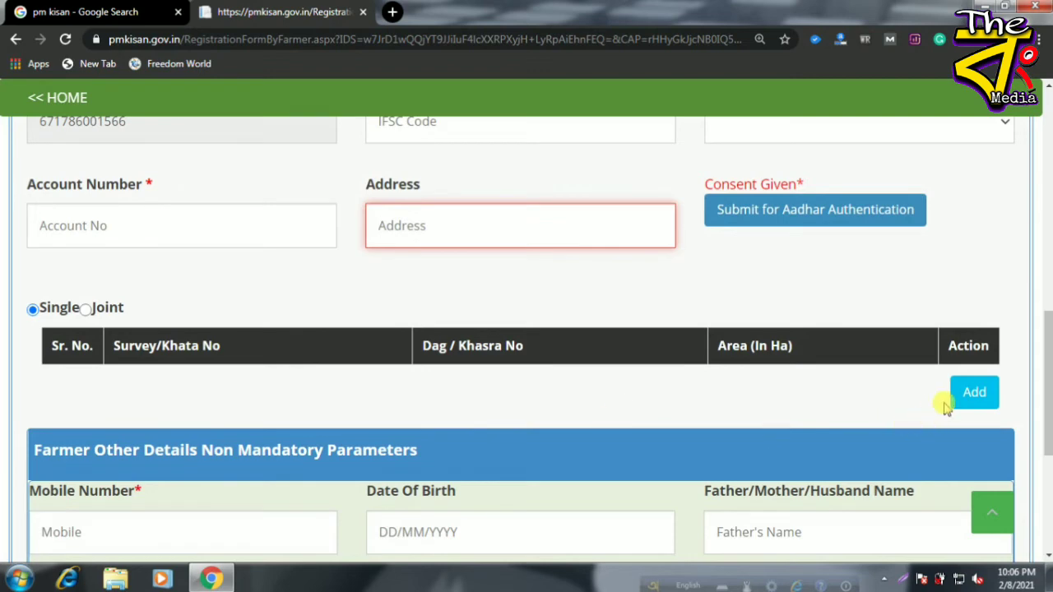
pyautogui.click(85, 310)
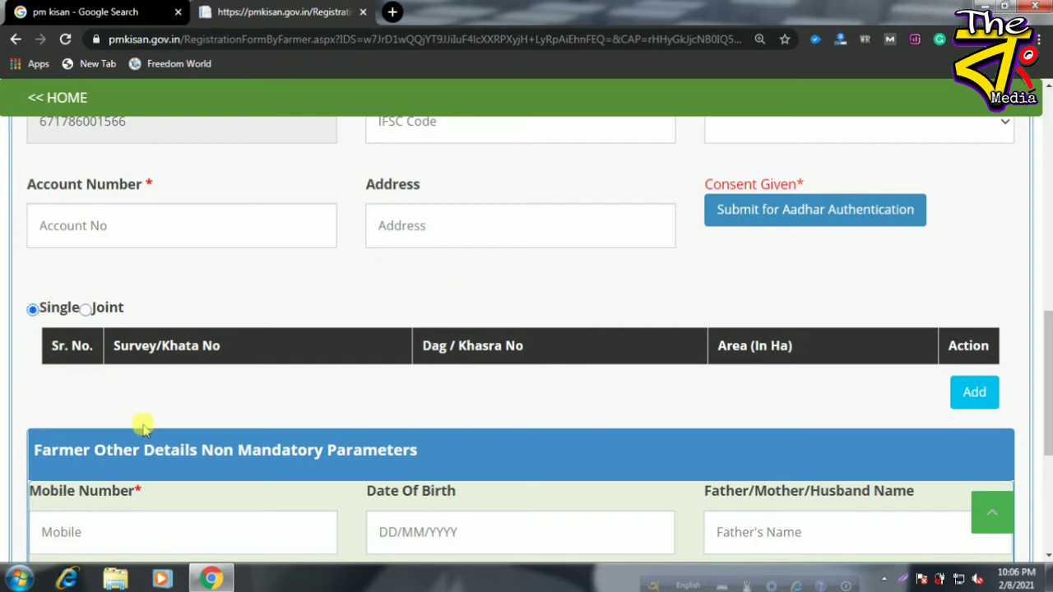
pyautogui.click(976, 395)
pyautogui.scroll(3, 626, 433)
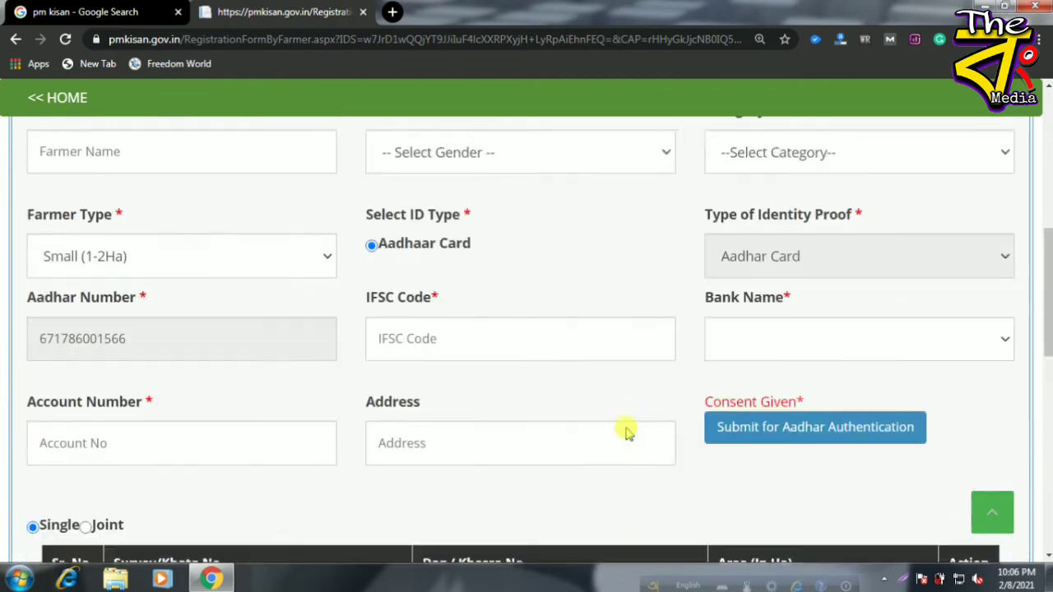
pyautogui.scroll(-4, 343, 324)
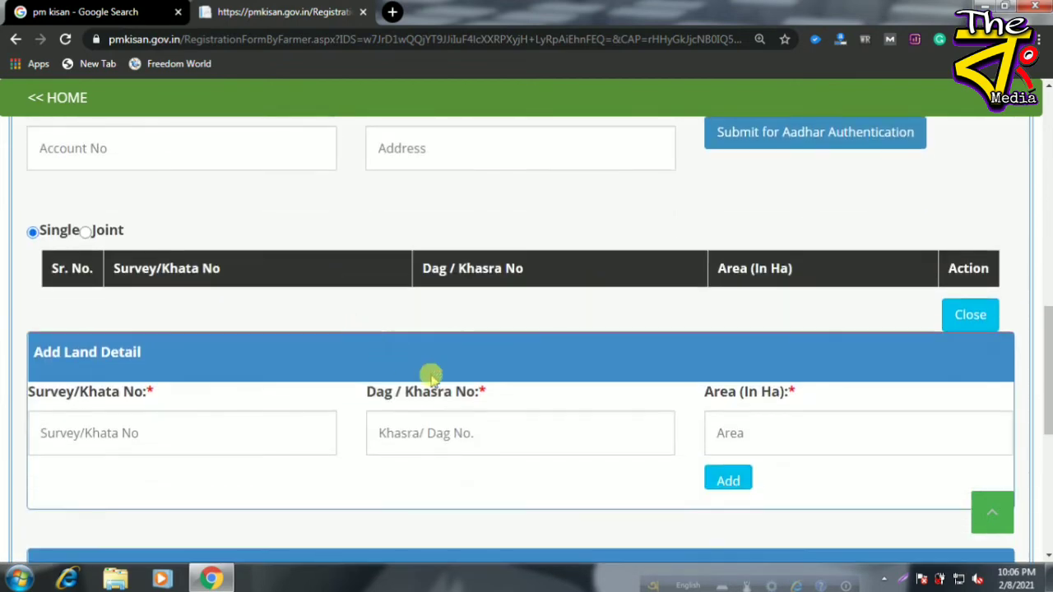
pyautogui.scroll(-1, 658, 405)
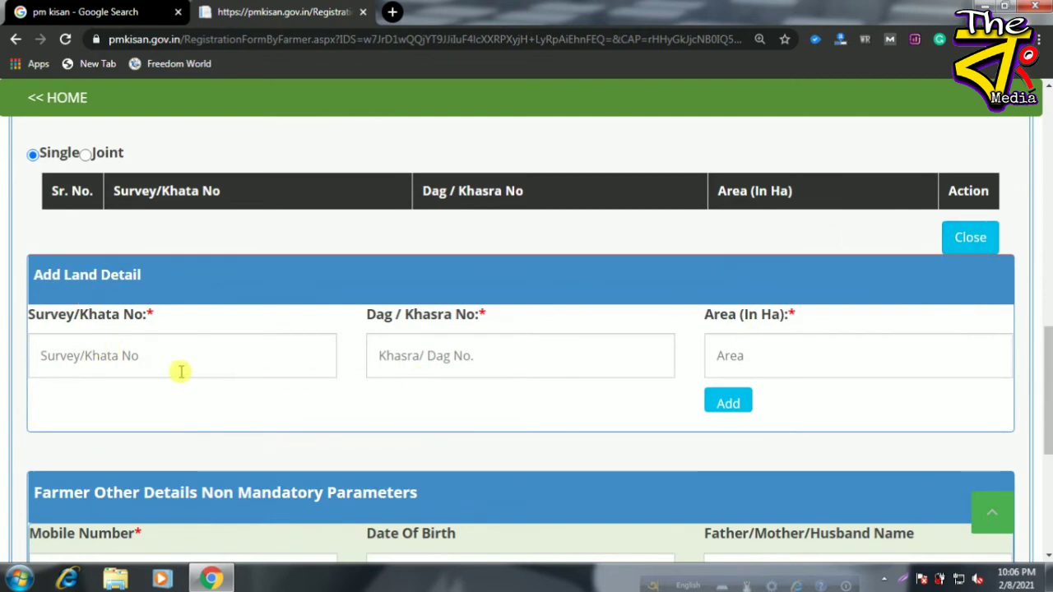
# - Check the Survey/Khata No, Dag/Khasra No and Area fields of the land detail section
pyautogui.click(101, 356)
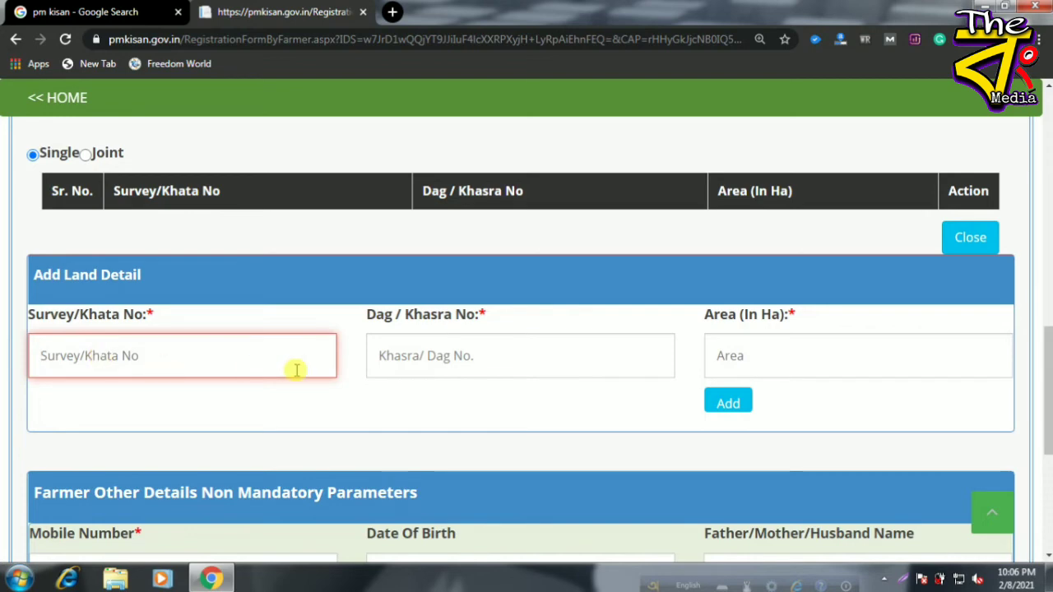
pyautogui.click(451, 356)
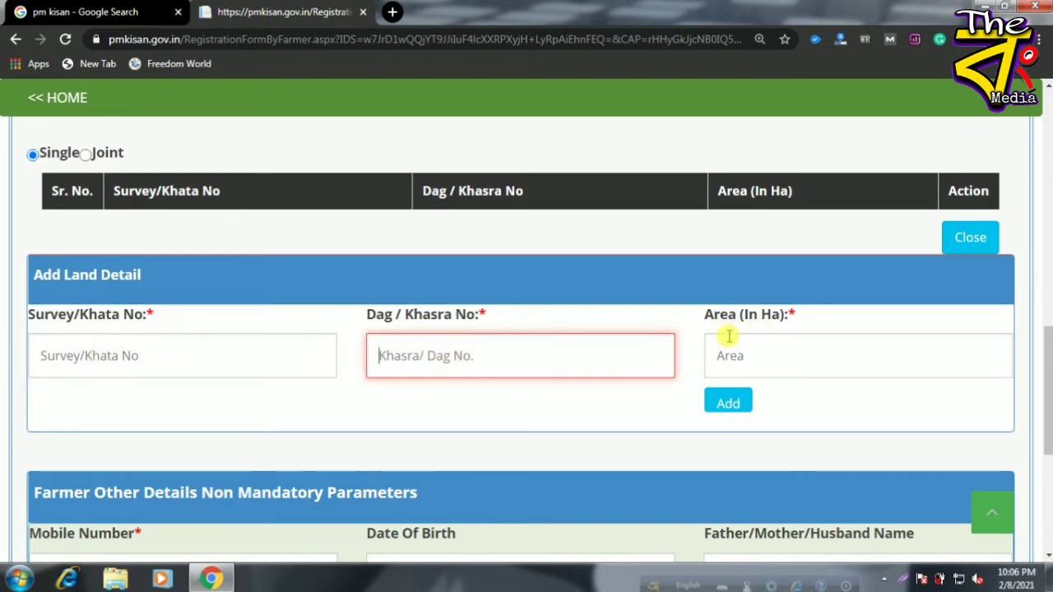
pyautogui.click(787, 360)
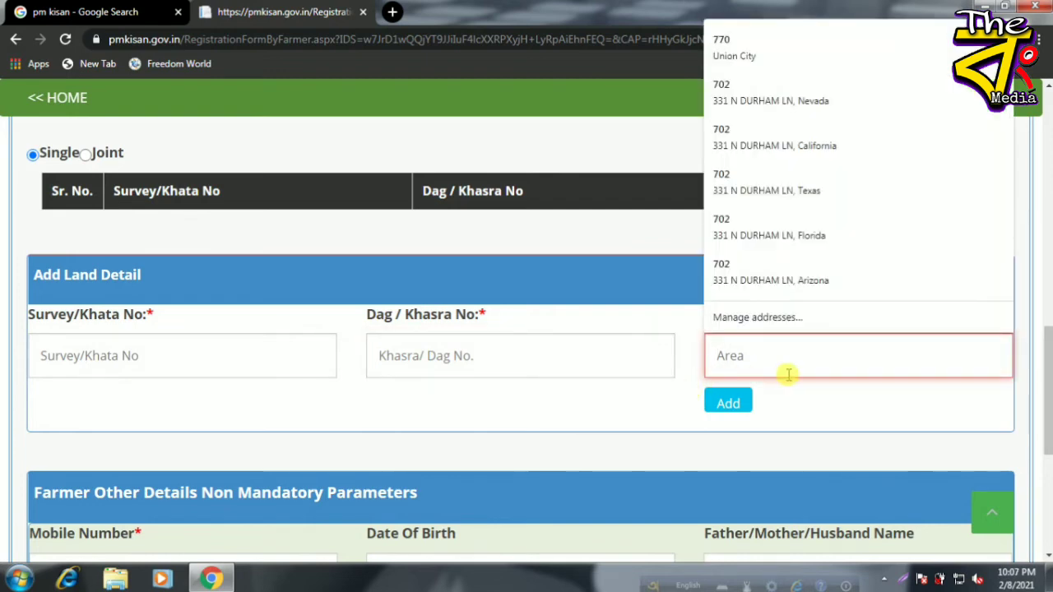
pyautogui.click(691, 349)
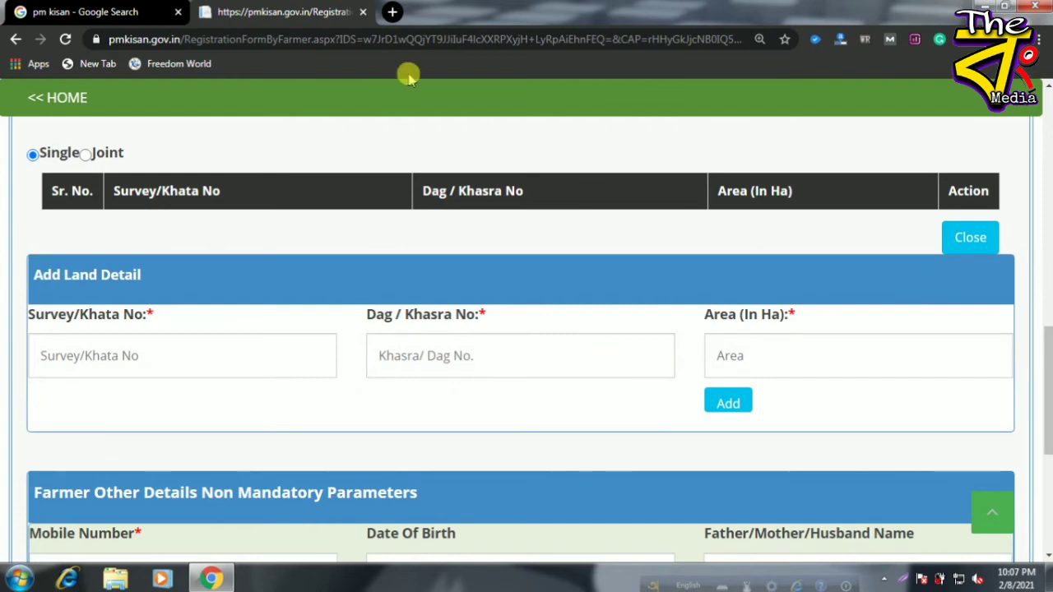
# - Search Google for acres to hectares in a new browser tab
pyautogui.click(393, 14)
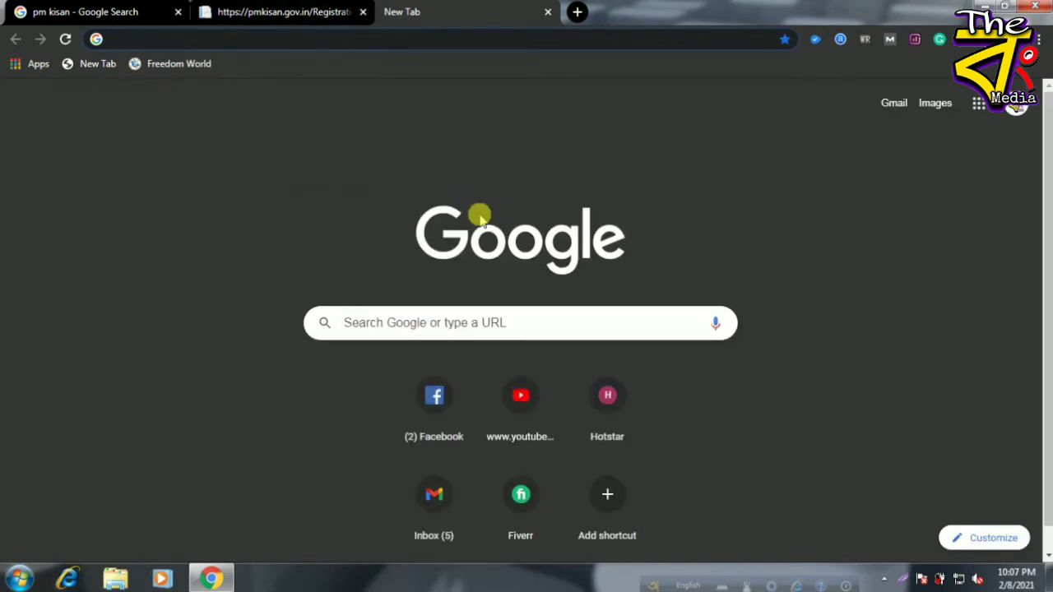
pyautogui.write('ACER TO')
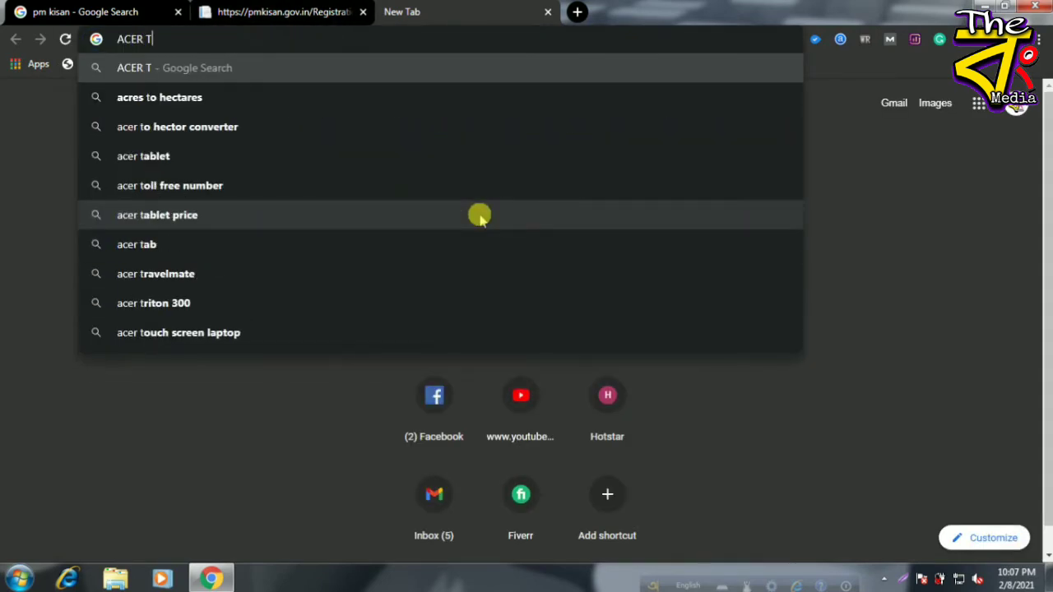
pyautogui.click(206, 100)
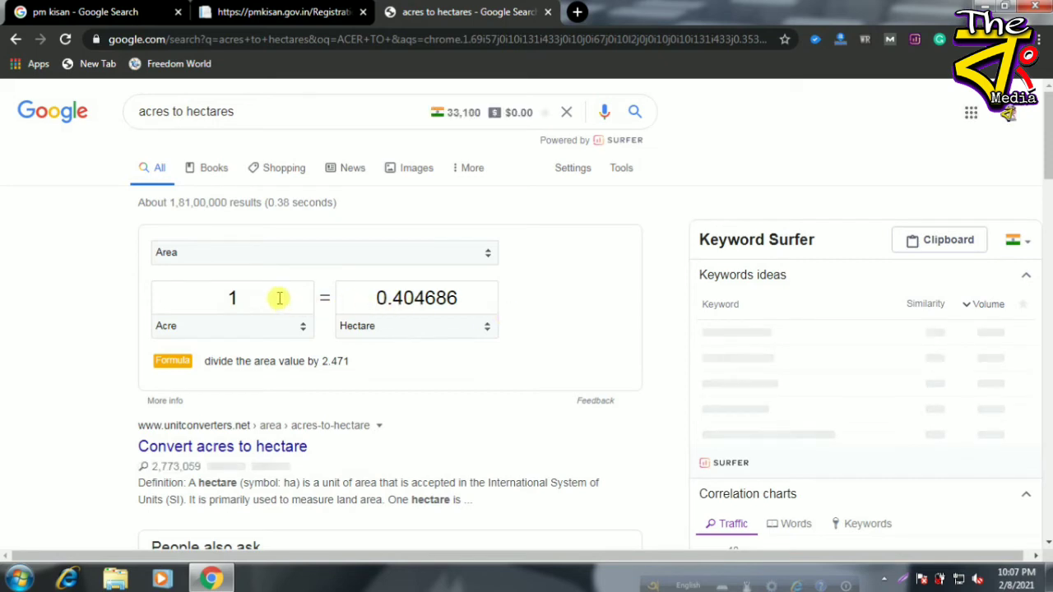
# - Convert 5 acres and then .05 acre to hectares in the area converter
pyautogui.click(280, 298)
pyautogui.press('BackSpace')
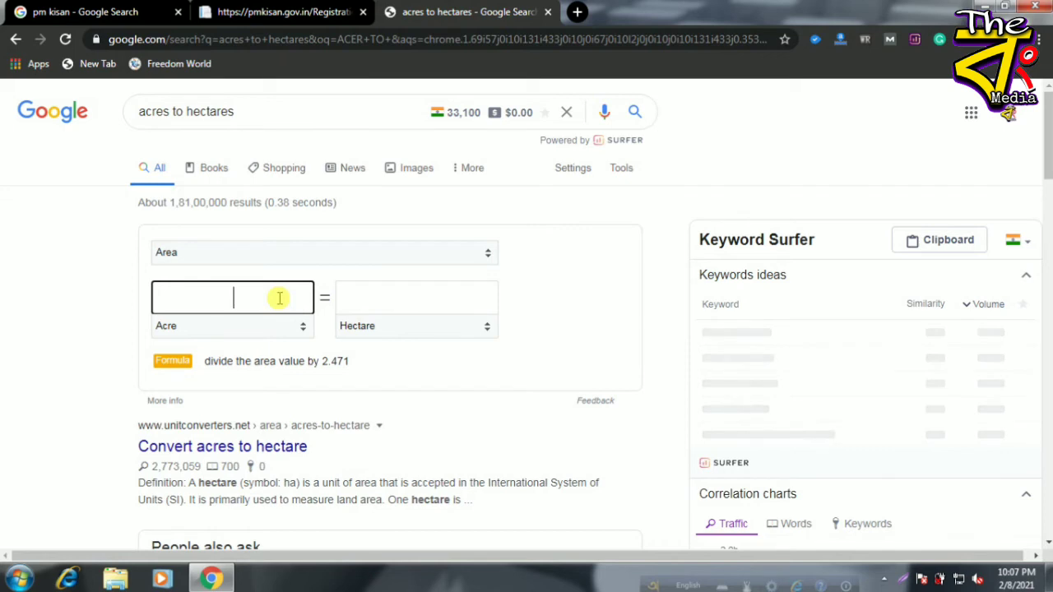
pyautogui.write('5')
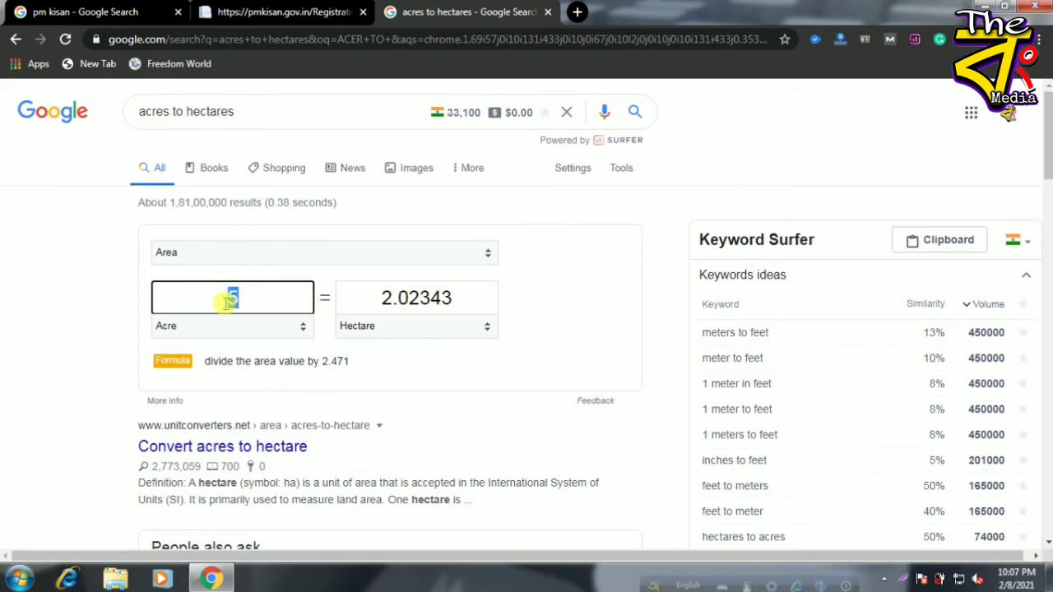
pyautogui.press('BackSpace')
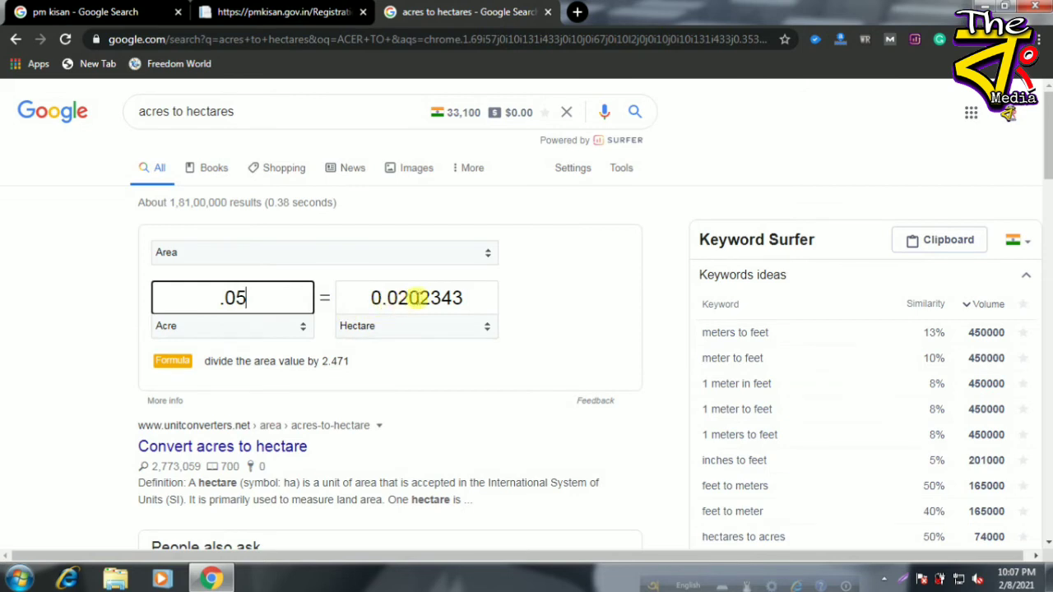
# - Return to the registration form and enter Survey/Khata No 45 and Dag/Khasra No 457 for the land
pyautogui.click(290, 13)
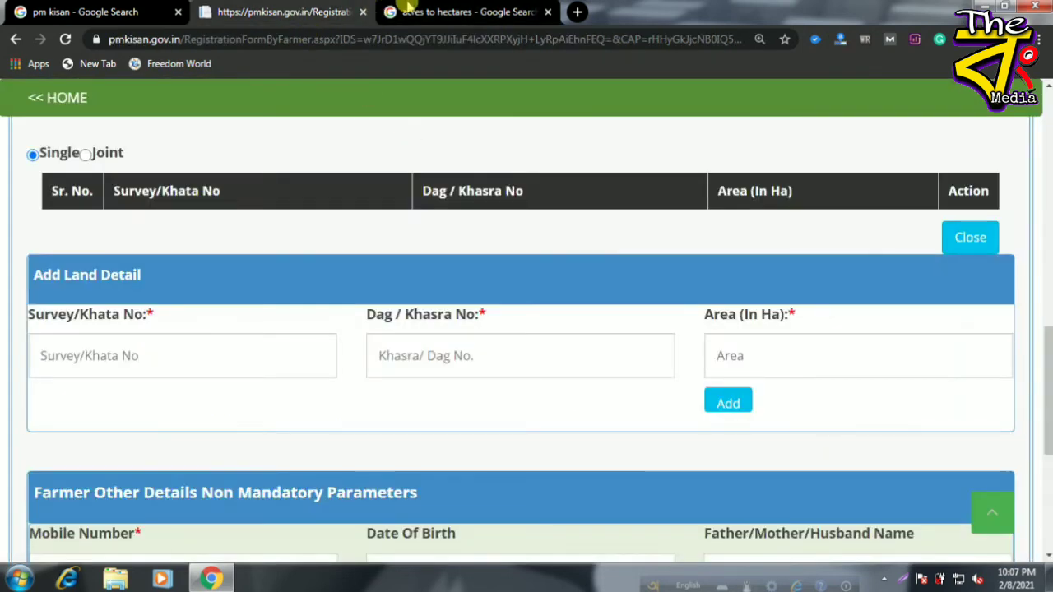
pyautogui.click(776, 354)
pyautogui.scroll(-1, 781, 350)
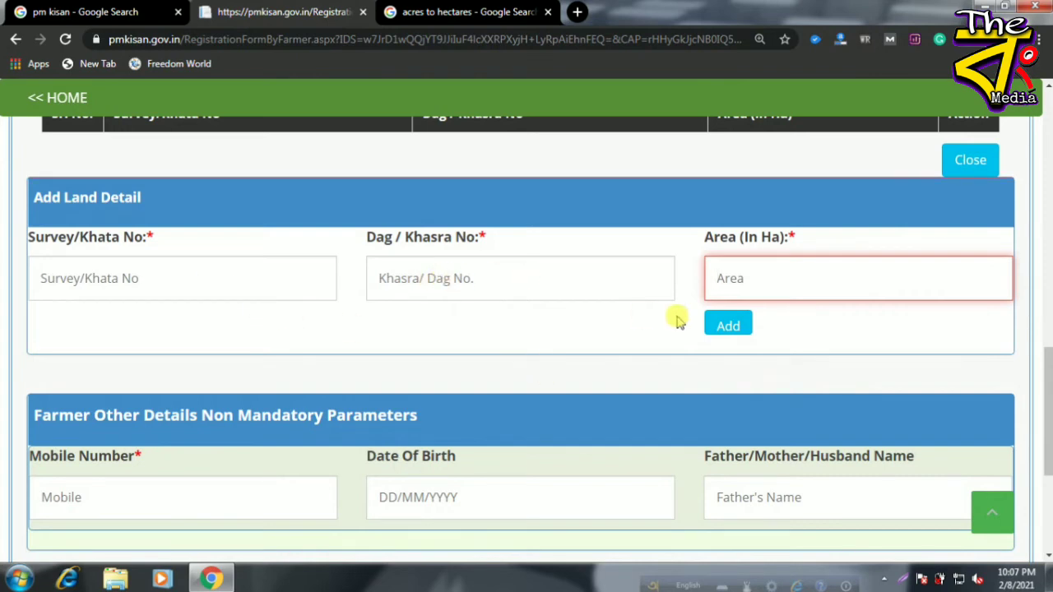
pyautogui.click(290, 277)
pyautogui.write('45')
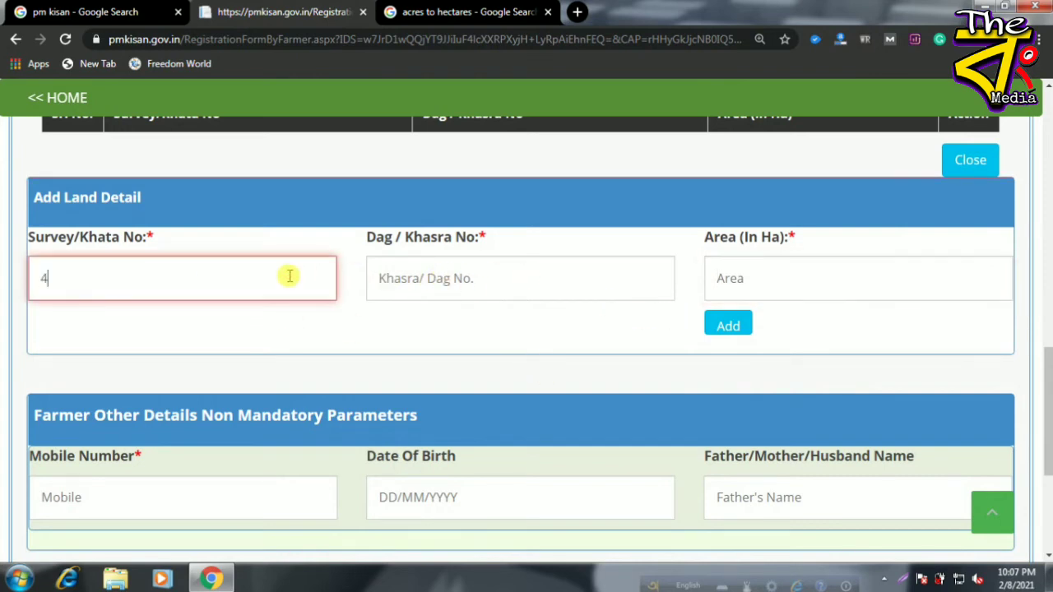
pyautogui.click(494, 282)
pyautogui.write('457')
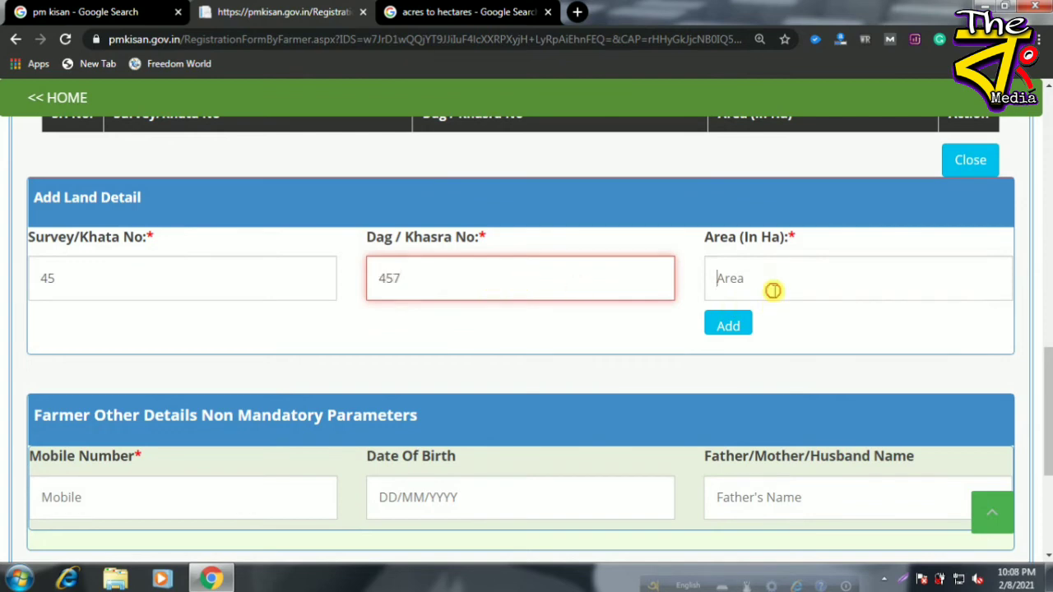
# - Recheck the converted area, set the land area to .0202 hectares and add the land record
pyautogui.click(775, 286)
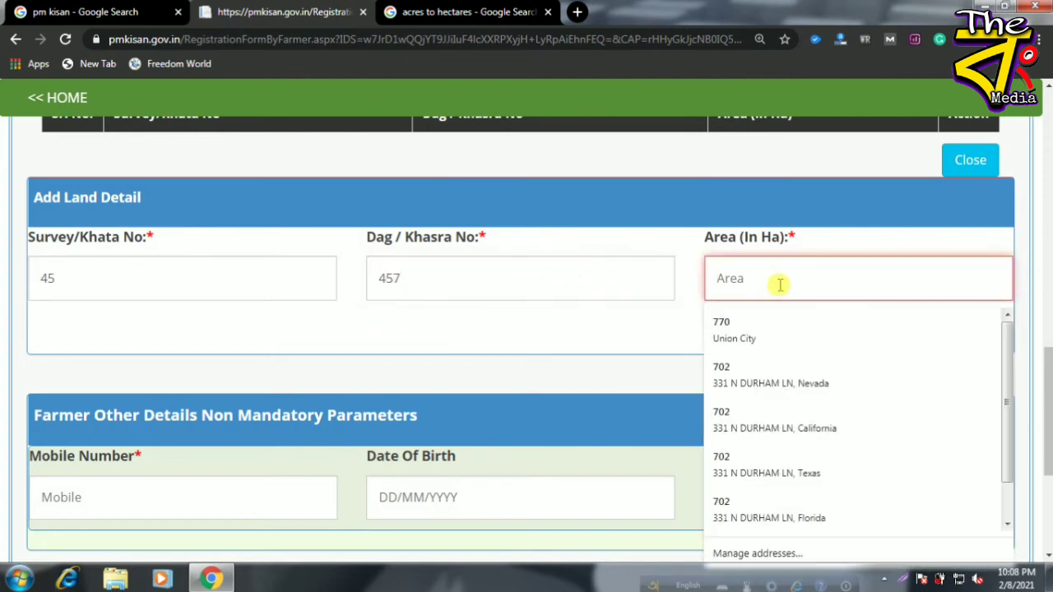
pyautogui.click(494, 10)
pyautogui.click(298, 11)
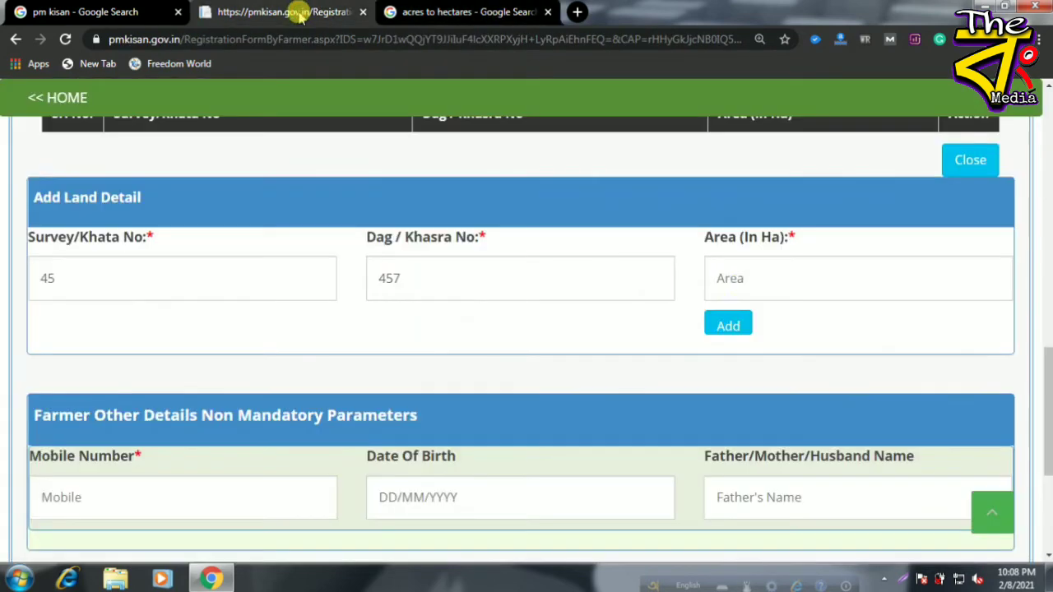
pyautogui.click(744, 278)
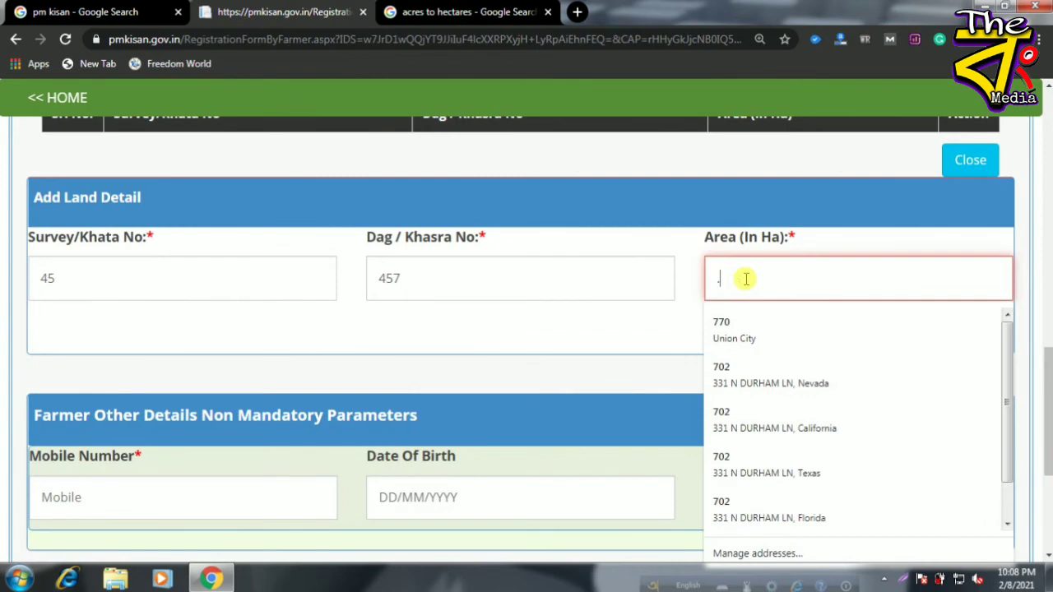
pyautogui.write('.0202')
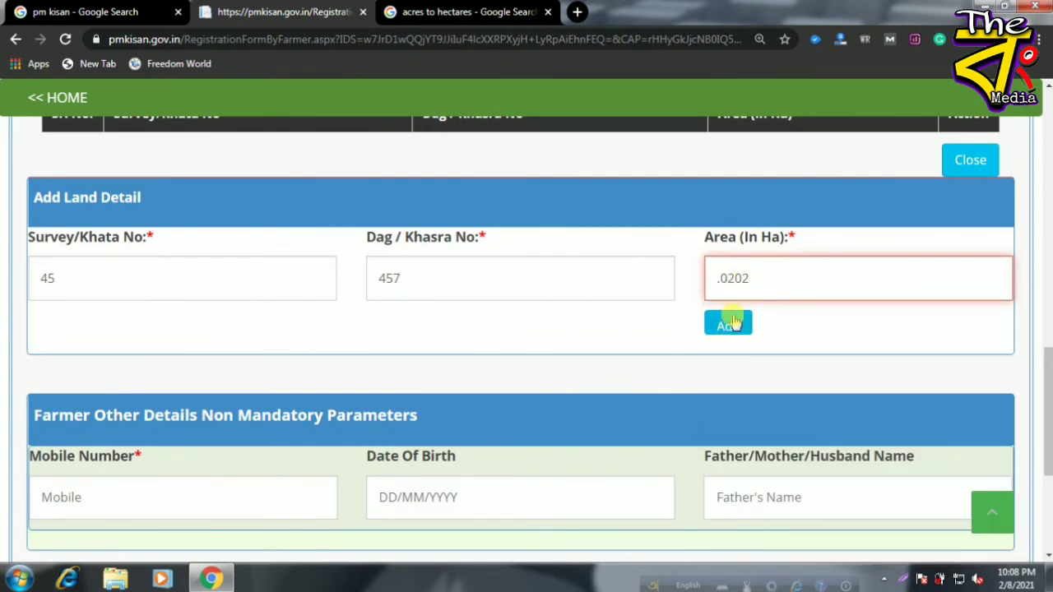
pyautogui.click(726, 328)
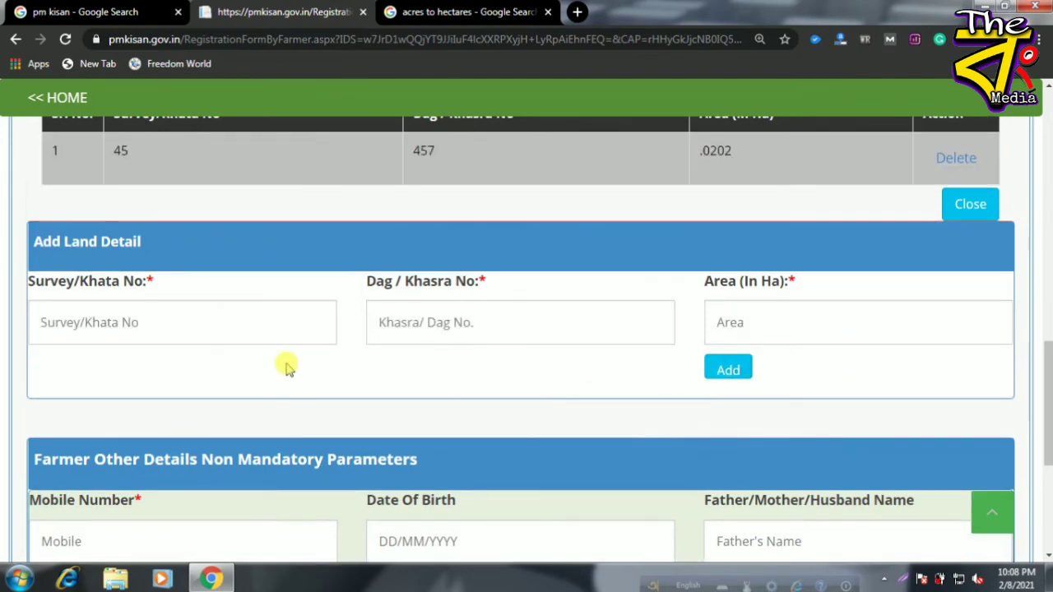
# - Start a second land record with Dag/Khasra No 980 and select its area for entry
pyautogui.scroll(1, 282, 364)
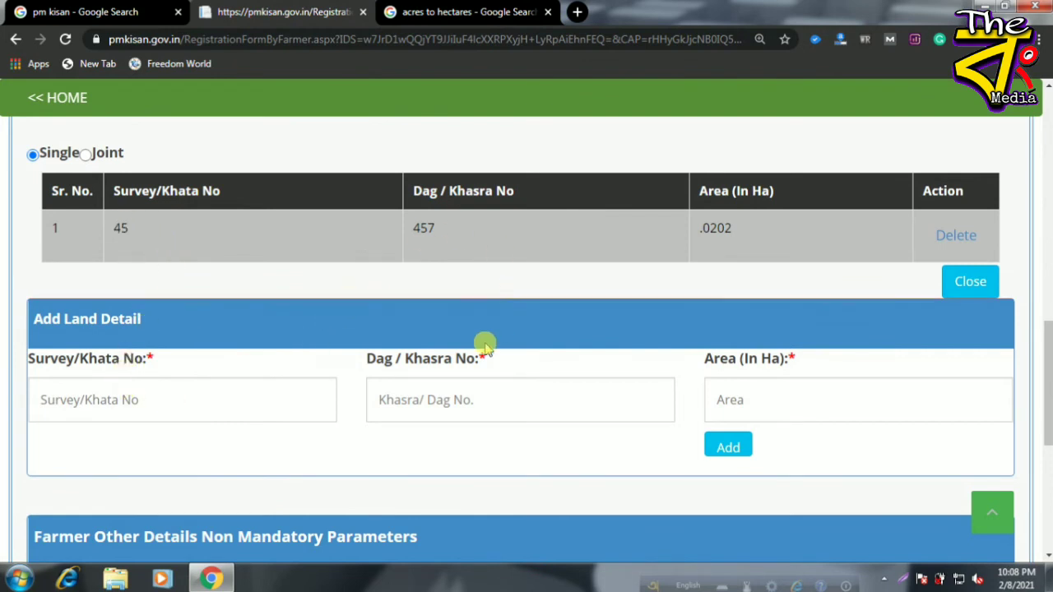
pyautogui.click(98, 407)
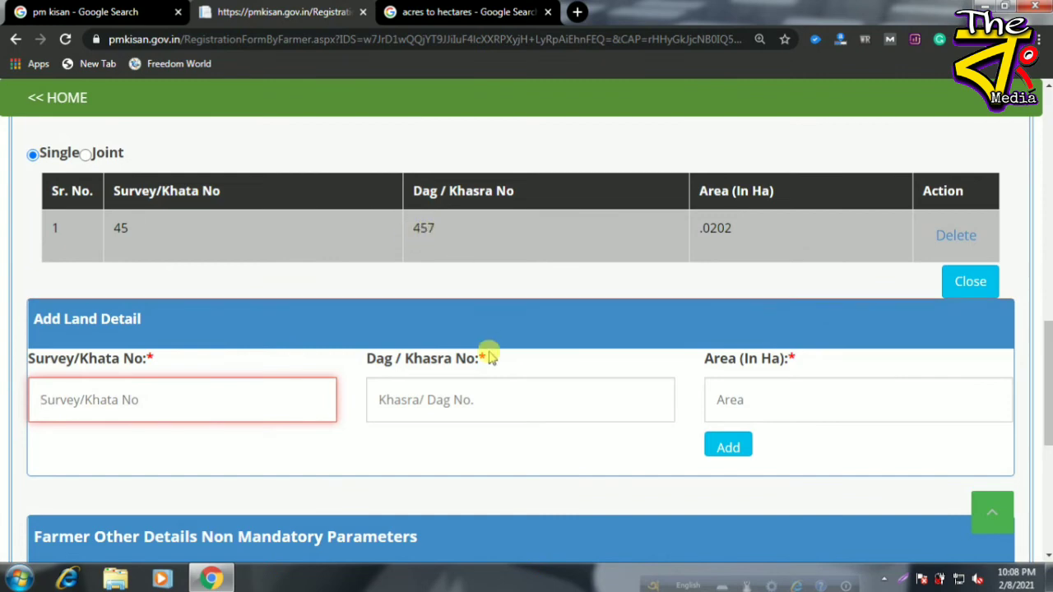
pyautogui.click(469, 397)
pyautogui.write('98')
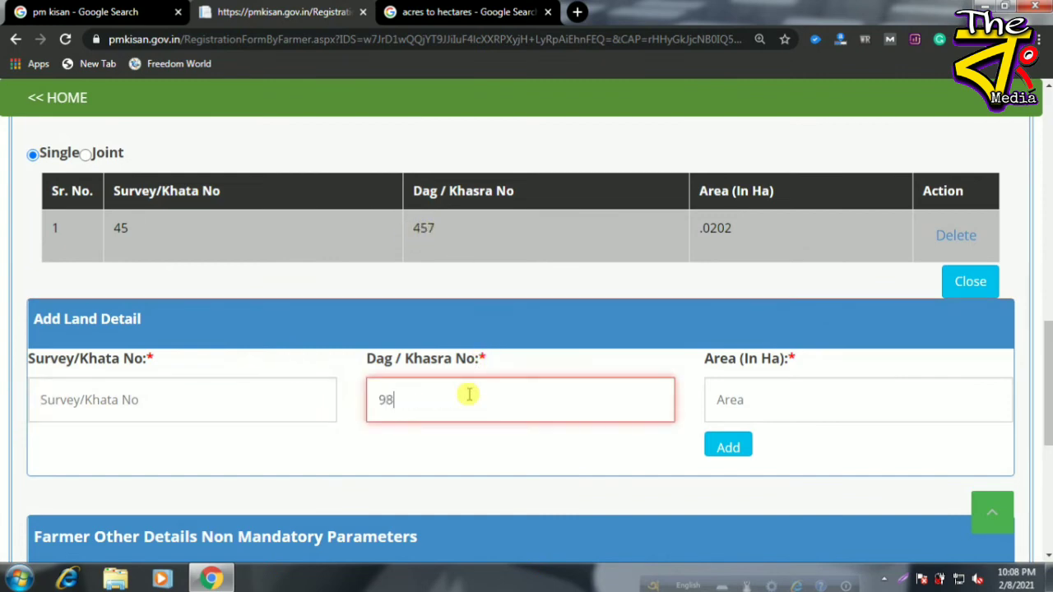
pyautogui.write('0')
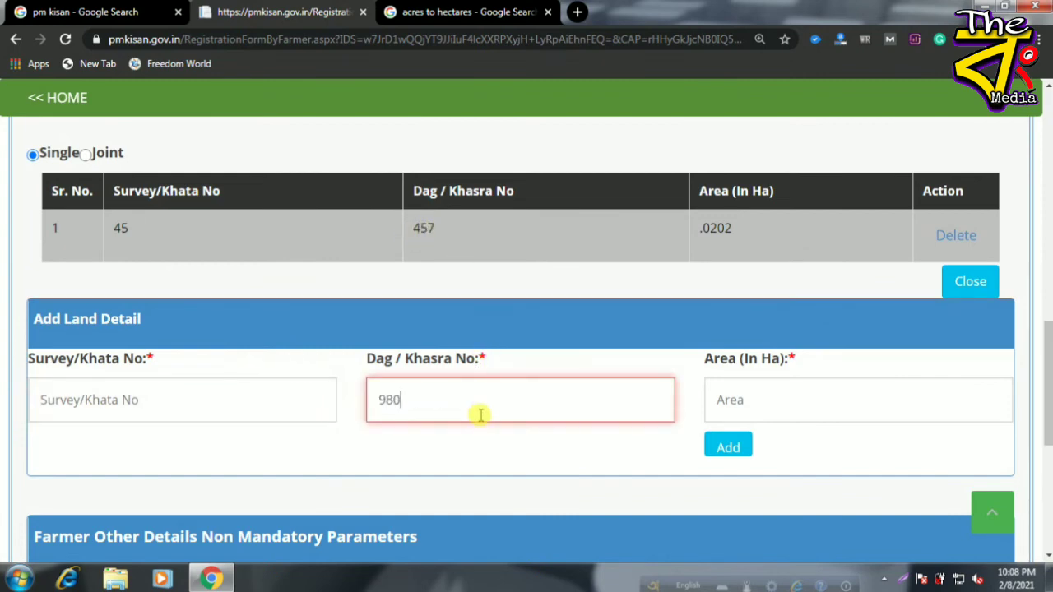
pyautogui.click(719, 403)
pyautogui.scroll(-1, 696, 403)
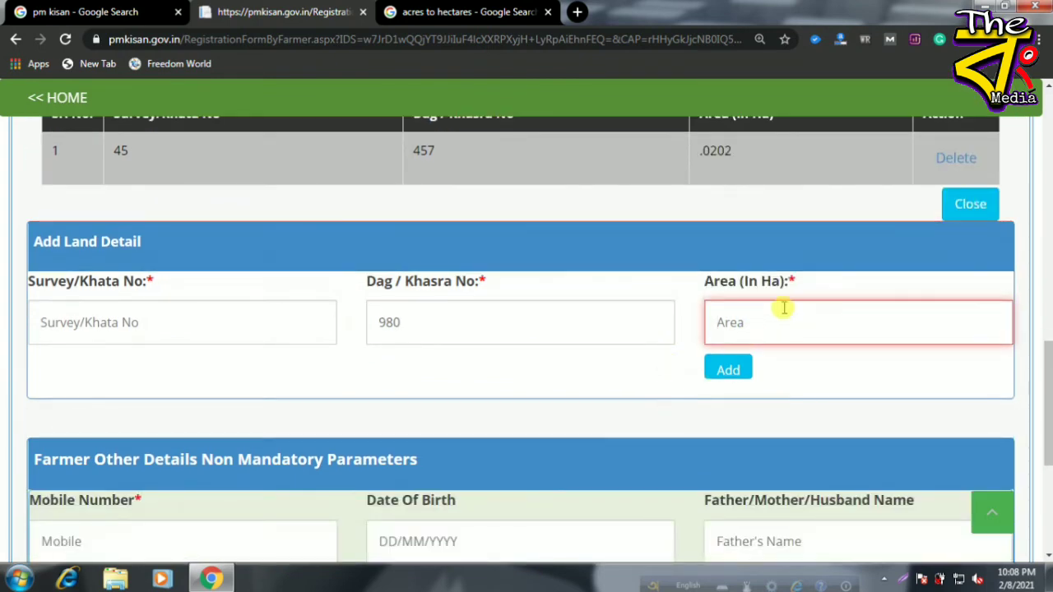